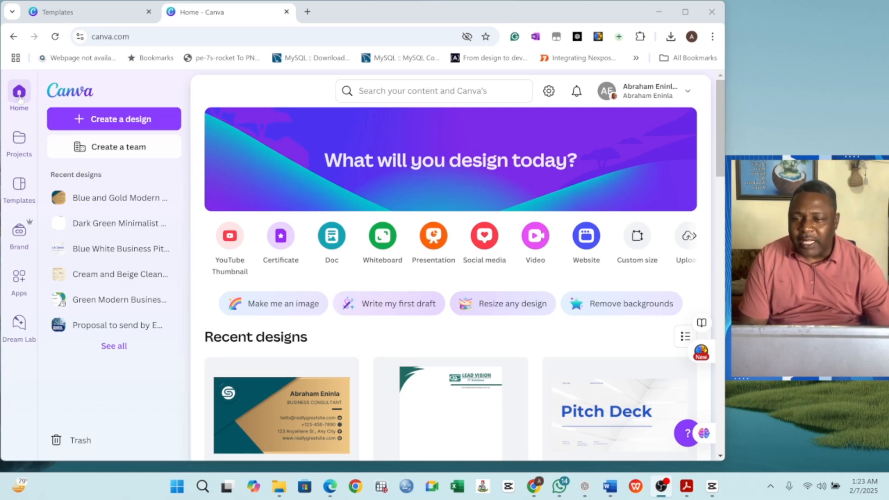
Step: Search Canva for 'Business Card' and browse the template and uploaded-image results
left_click(392, 81)
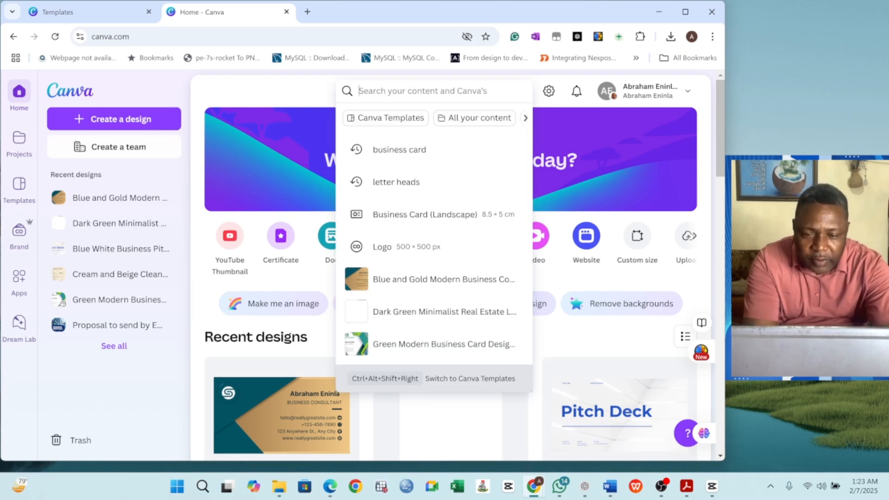
type("Business Card")
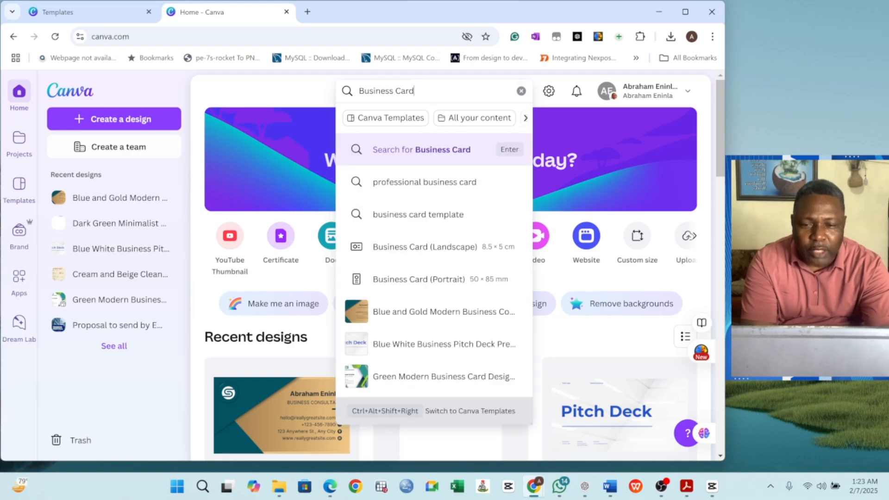
key("Return")
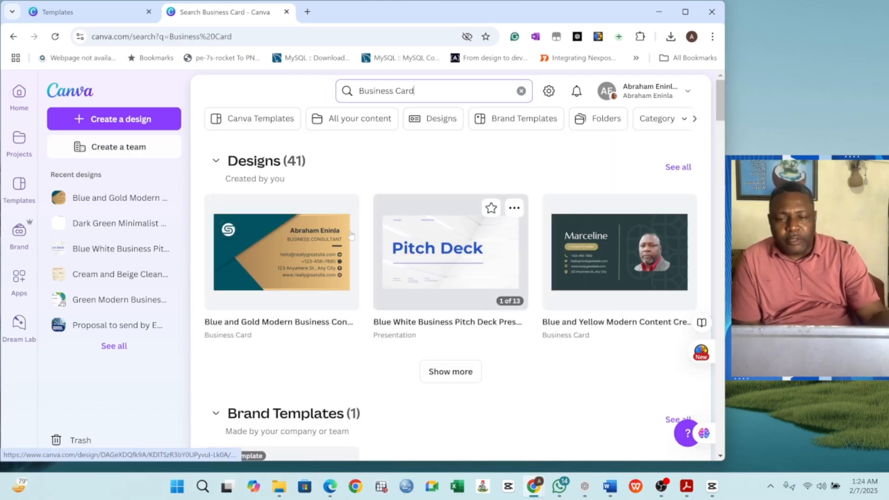
scroll(355, 230, "down", 5)
scroll(355, 230, "down", 9)
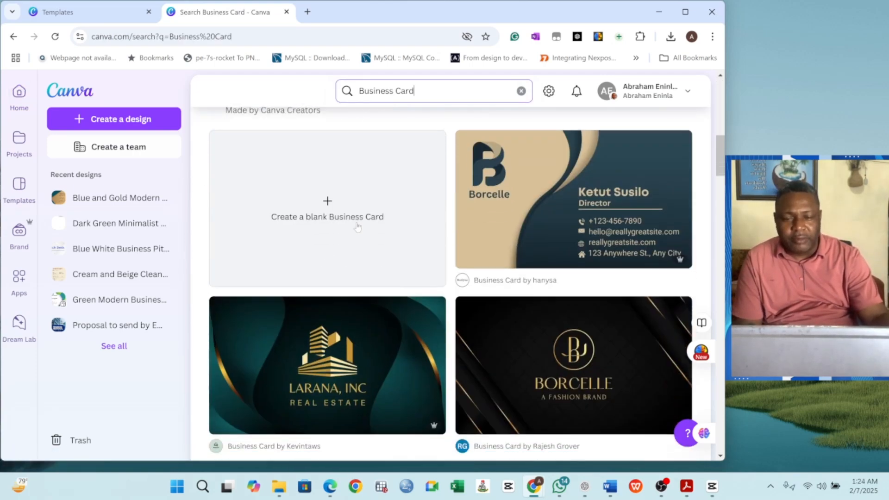
scroll(363, 222, "up", 3)
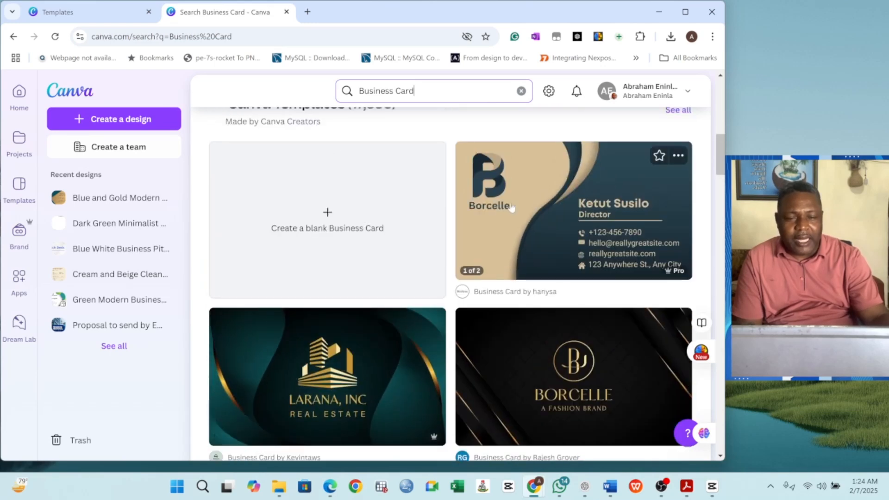
scroll(511, 207, "down", 4)
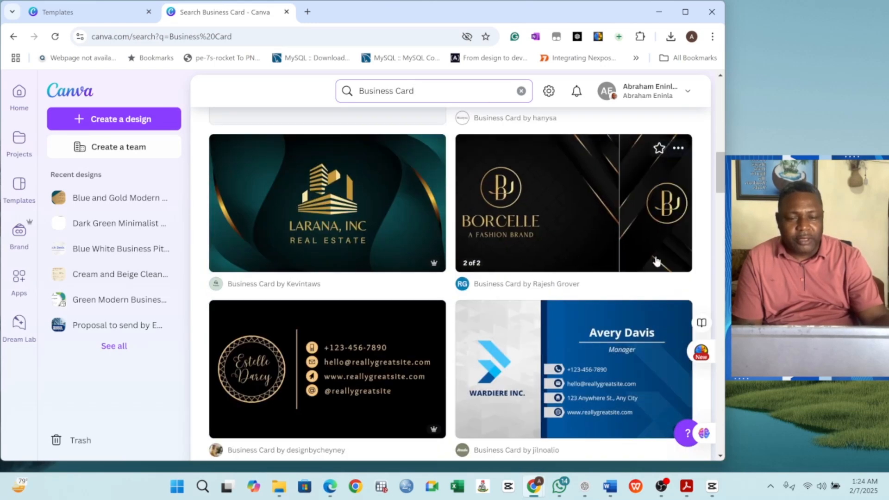
scroll(312, 222, "up", 4)
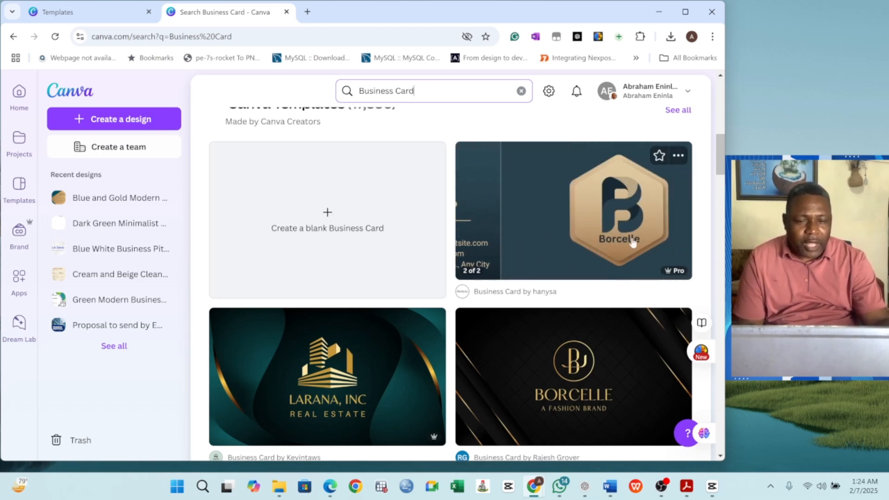
scroll(452, 240, "down", 3)
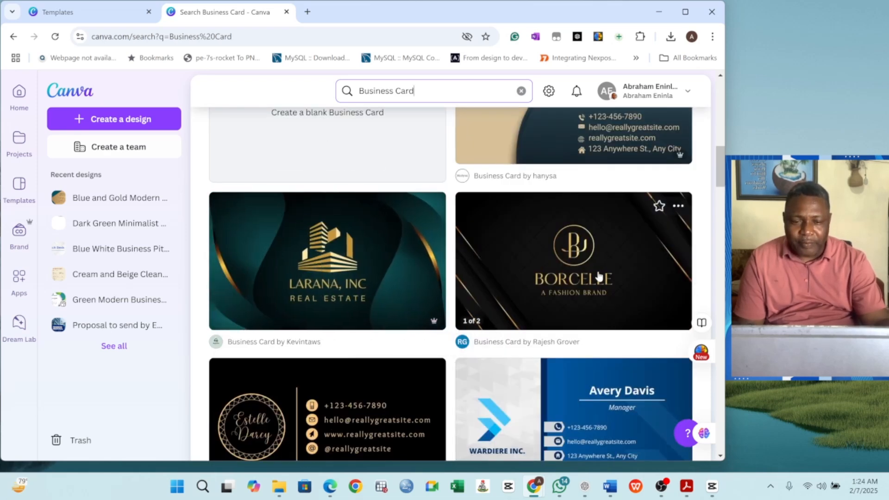
scroll(510, 243, "down", 2)
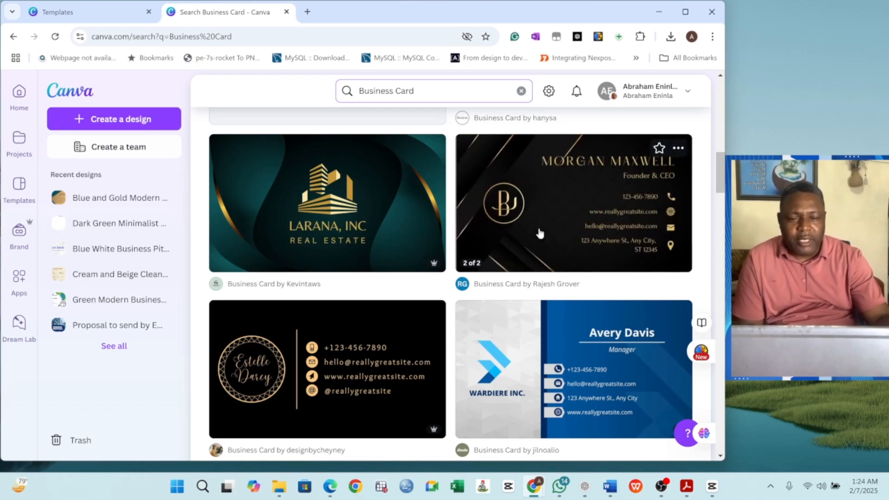
scroll(541, 241, "down", 3)
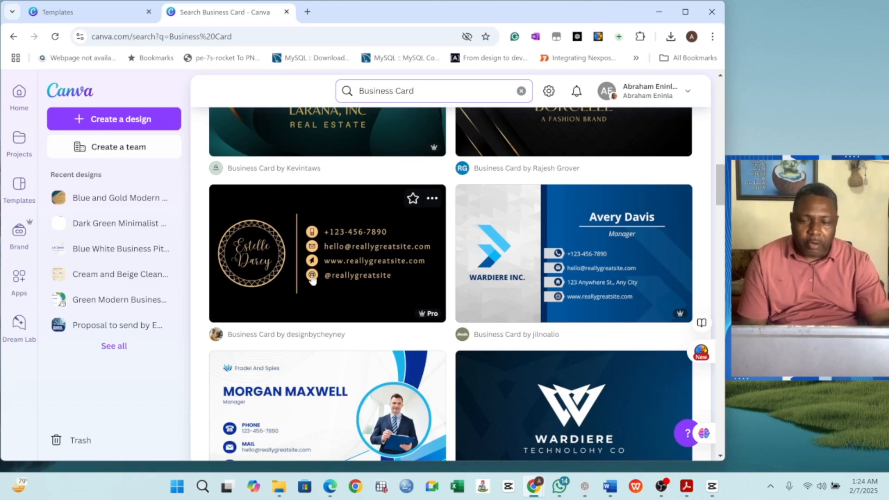
scroll(342, 264, "down", 10)
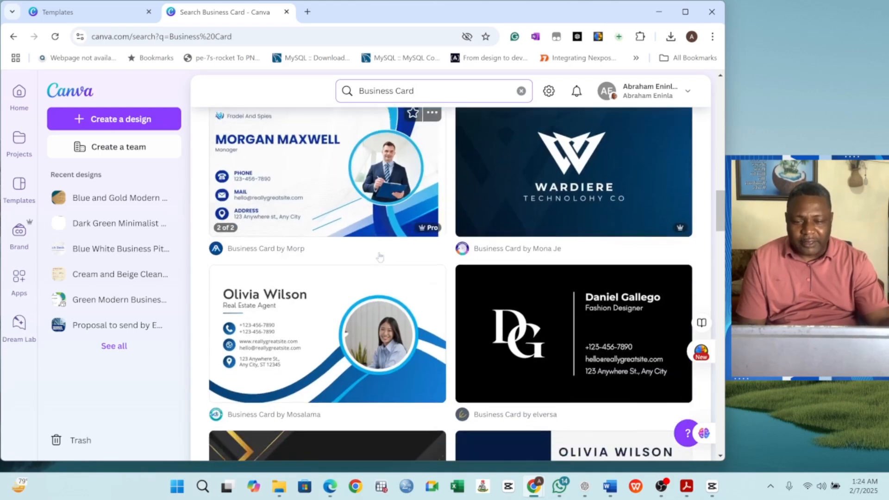
scroll(292, 292, "down", 3)
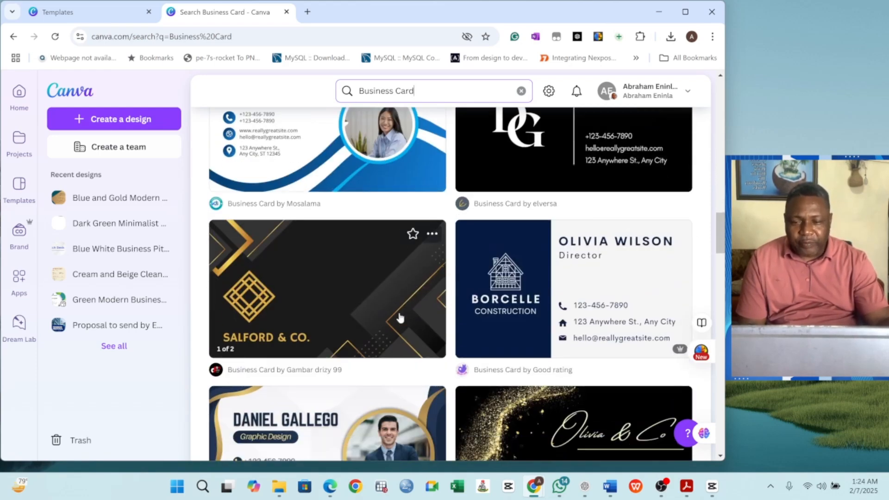
scroll(401, 317, "down", 10)
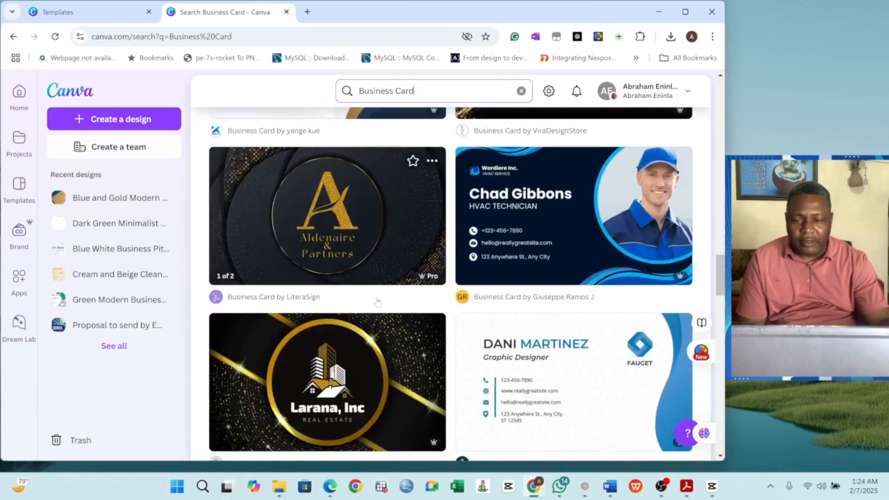
scroll(319, 268, "down", 3)
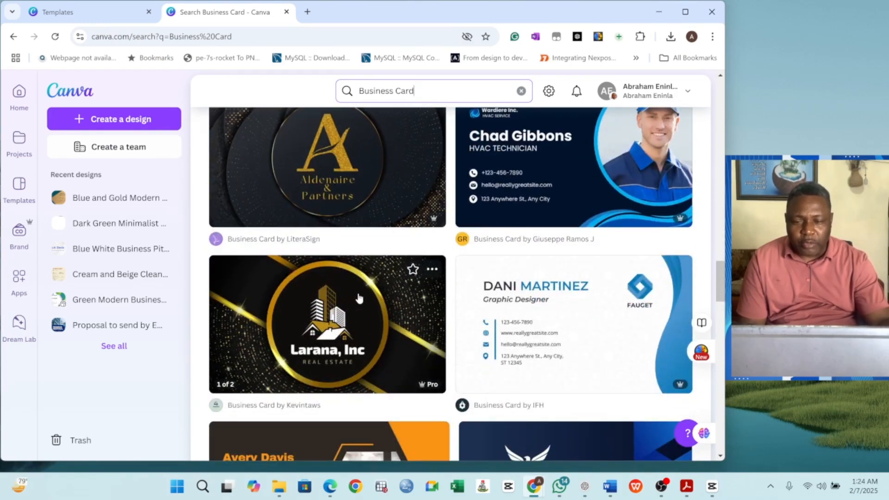
scroll(361, 297, "down", 7)
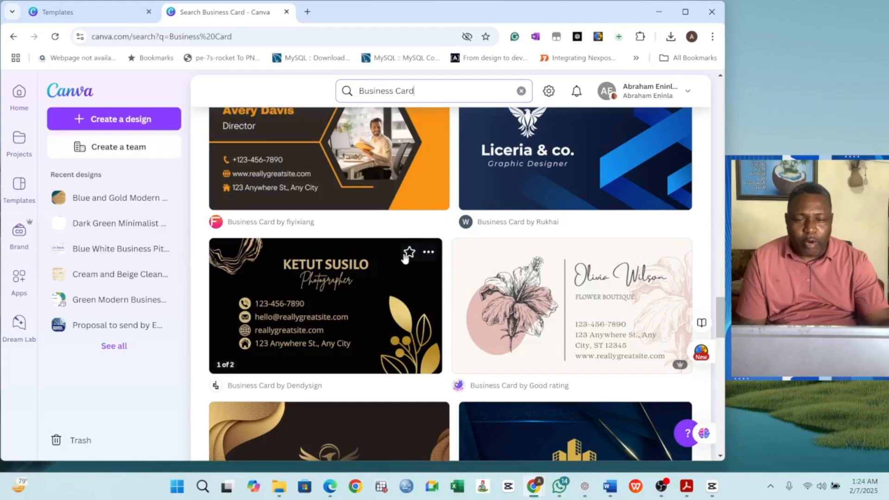
scroll(403, 257, "down", 11)
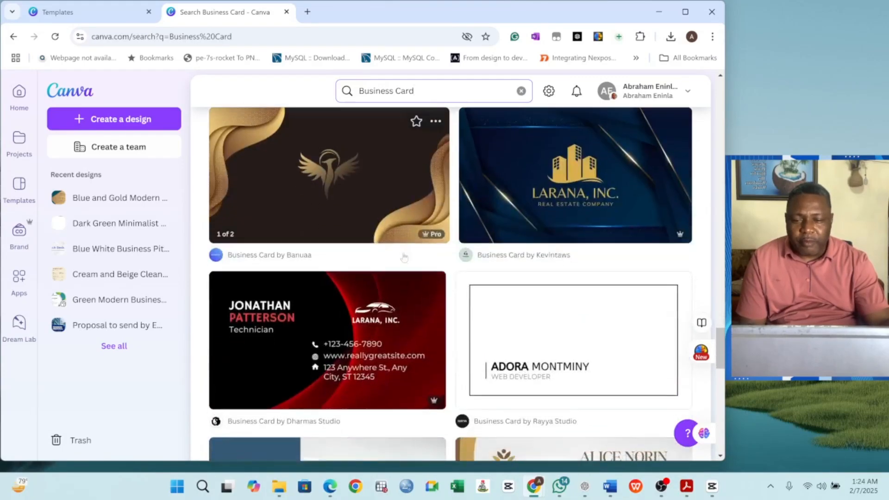
scroll(403, 257, "down", 9)
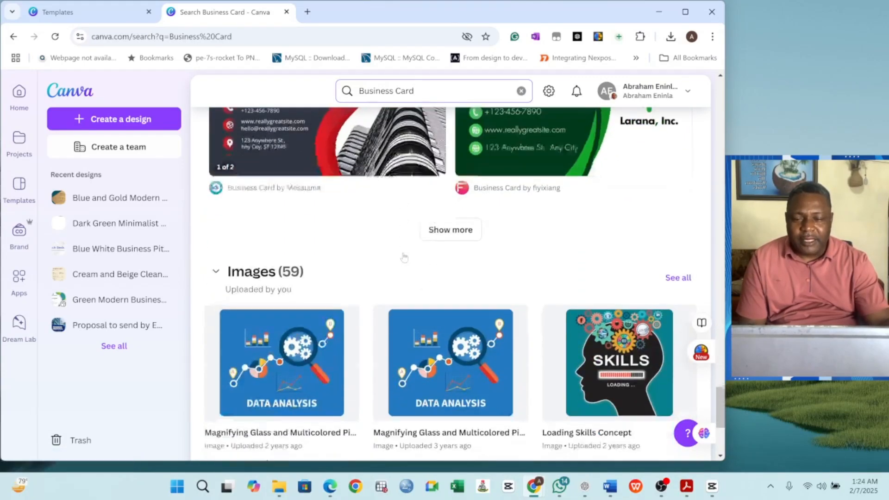
scroll(405, 257, "up", 4)
scroll(404, 256, "up", 3)
scroll(404, 256, "down", 8)
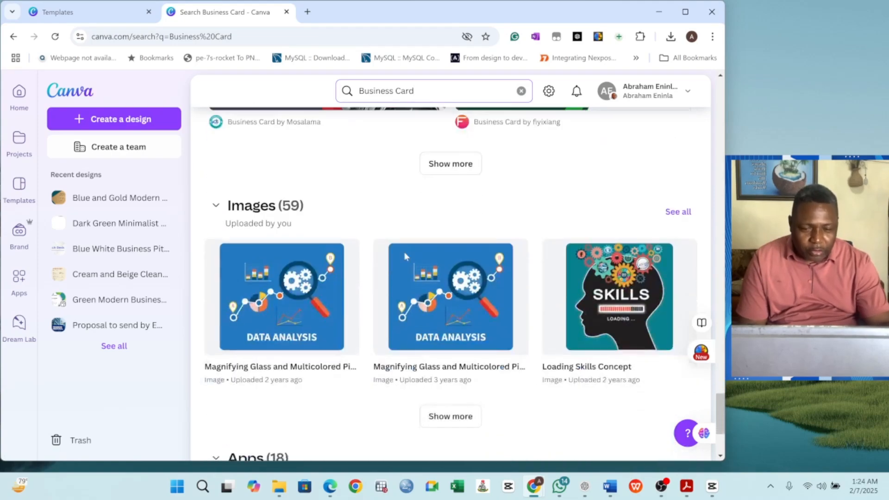
scroll(405, 256, "up", 1)
Step: Preview the Gold Black Modern Luxury Manager Area Business Card template (3.5 × 2 in)
scroll(406, 257, "up", 18)
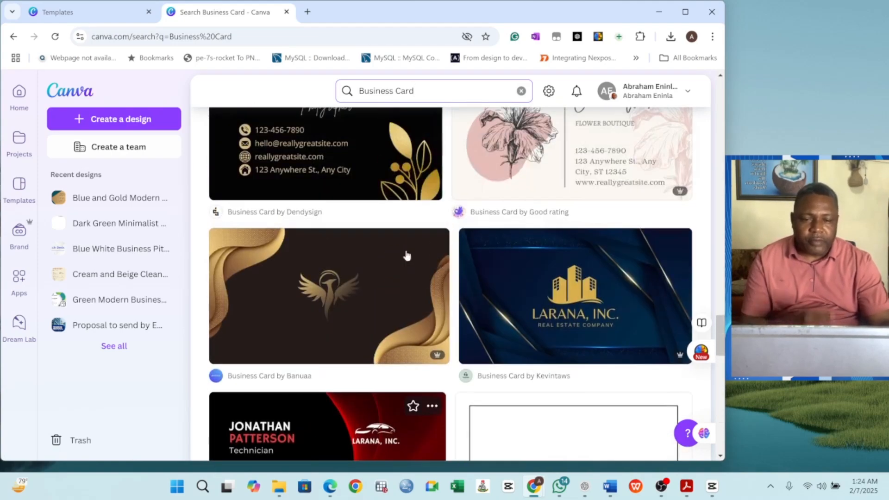
scroll(406, 257, "up", 15)
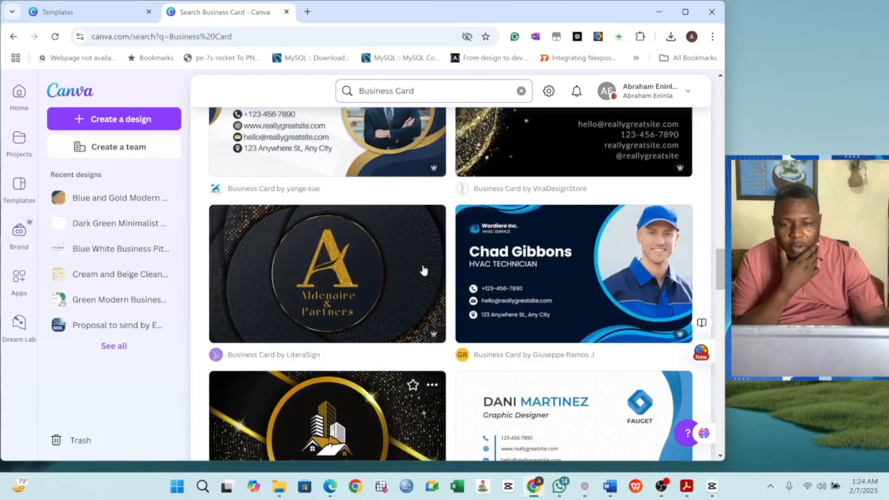
scroll(424, 268, "down", 3)
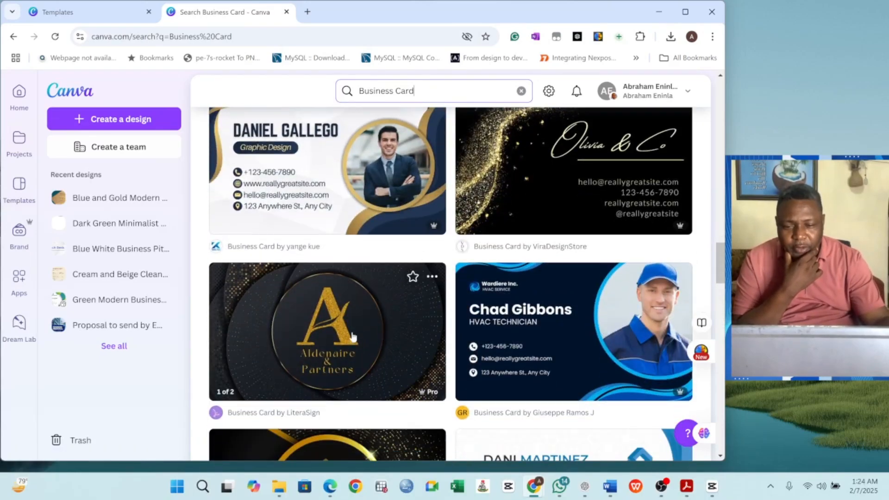
scroll(415, 315, "up", 6)
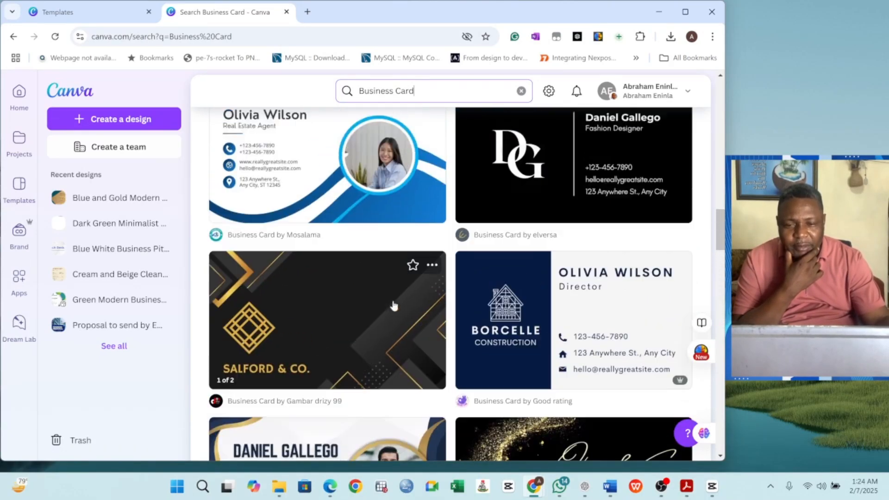
scroll(398, 306, "down", 14)
scroll(395, 303, "up", 3)
scroll(395, 303, "down", 1)
scroll(228, 321, "up", 2)
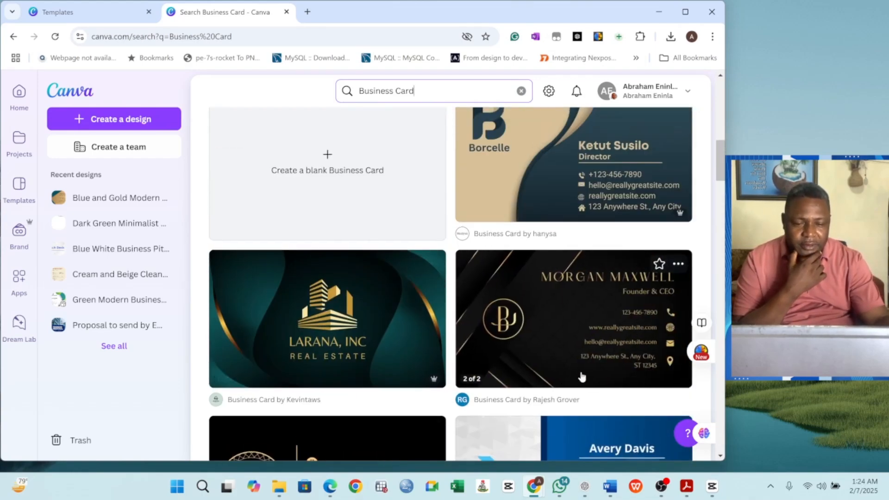
scroll(407, 348, "up", 4)
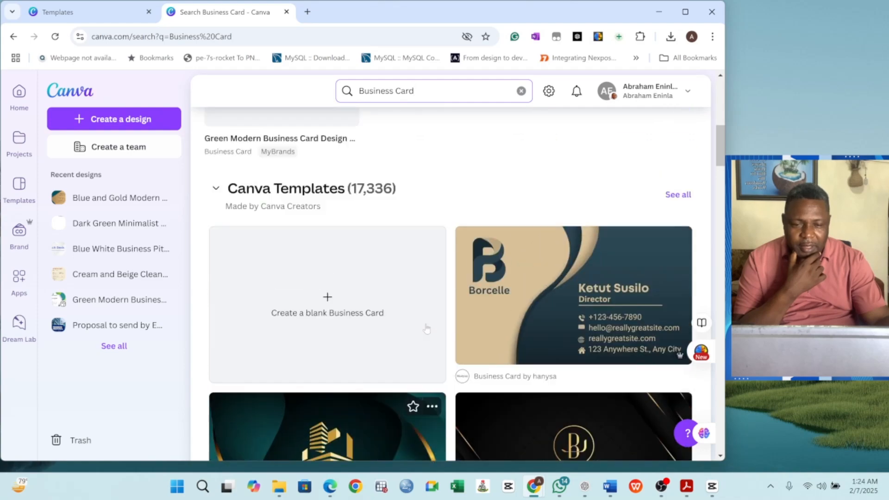
scroll(429, 324, "down", 1)
scroll(428, 325, "down", 5)
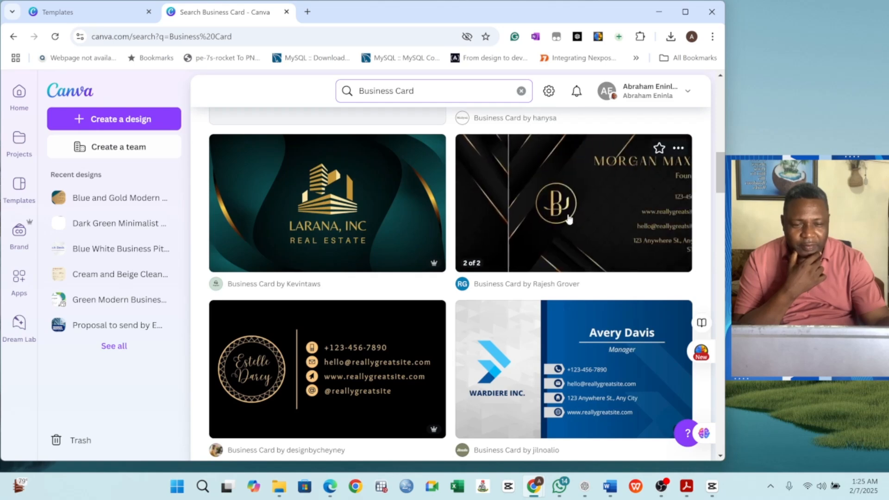
scroll(400, 337, "down", 1)
scroll(373, 283, "down", 5)
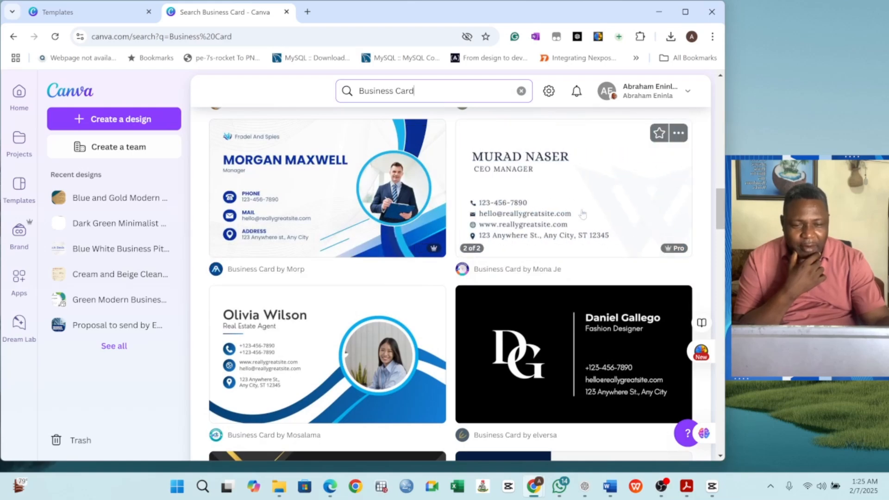
scroll(293, 356, "down", 5)
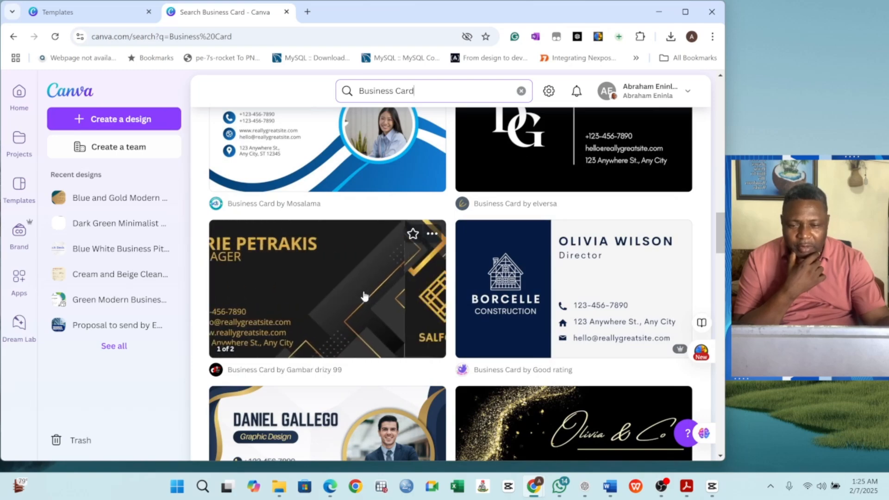
scroll(363, 294, "down", 1)
scroll(332, 338, "down", 5)
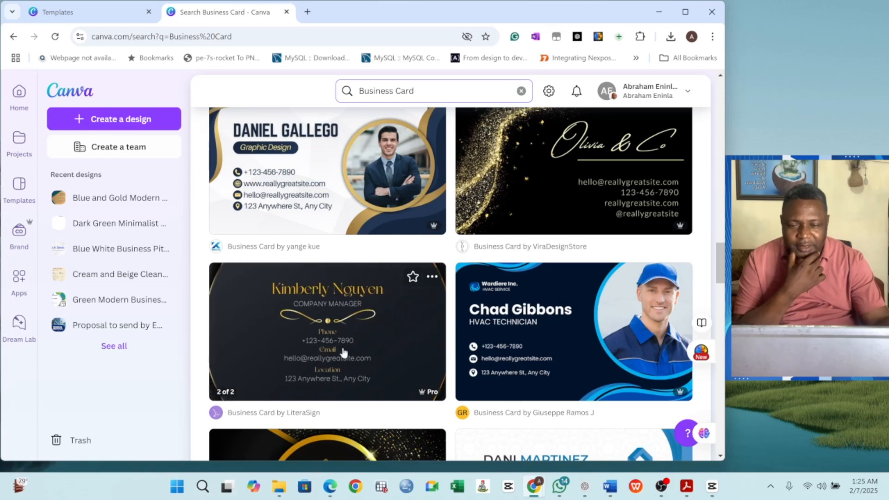
scroll(387, 356, "down", 1)
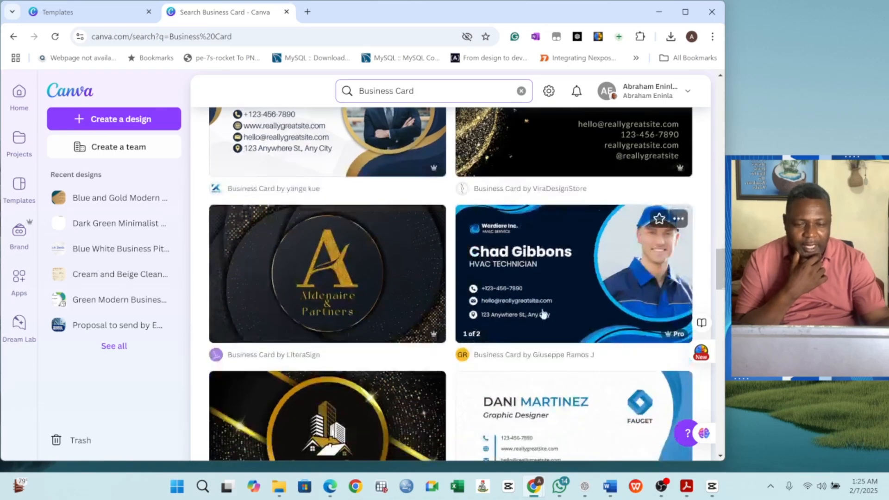
scroll(343, 336, "down", 1)
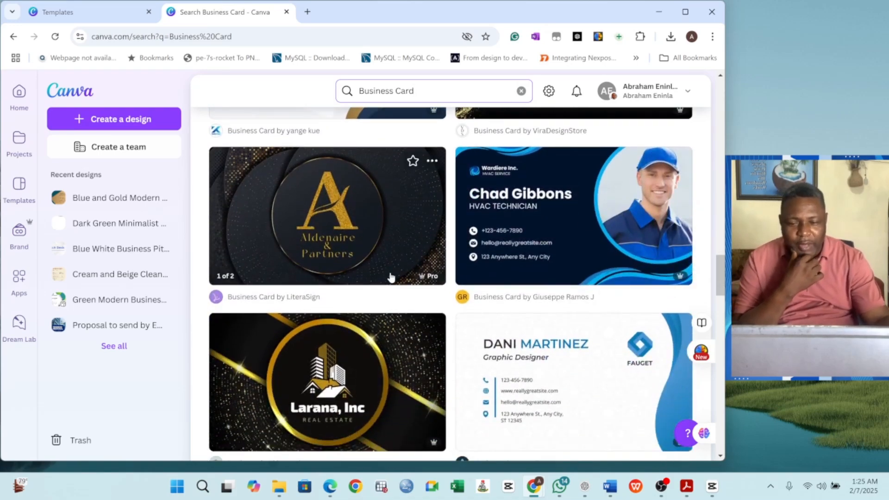
scroll(389, 276, "down", 2)
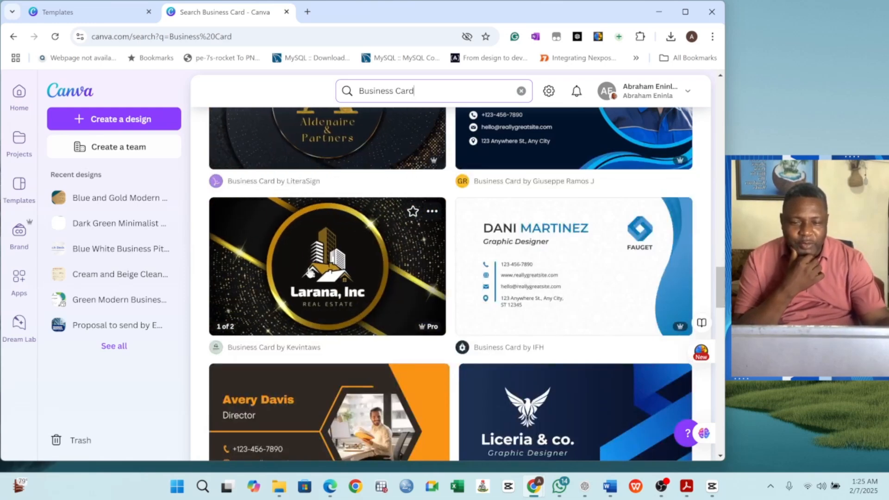
scroll(379, 275, "down", 2)
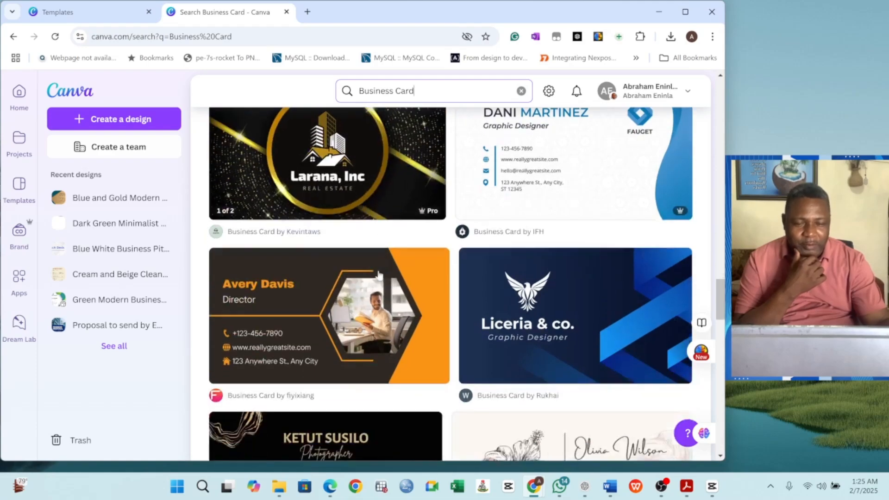
scroll(379, 274, "down", 7)
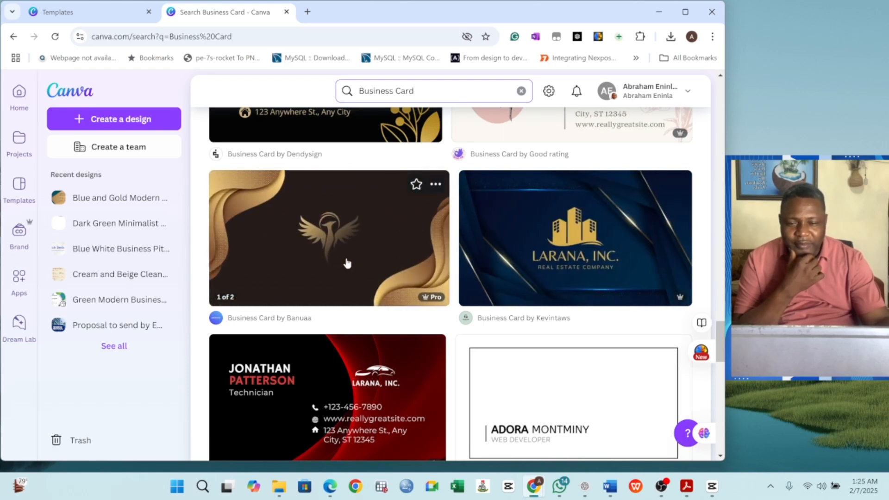
left_click(316, 232)
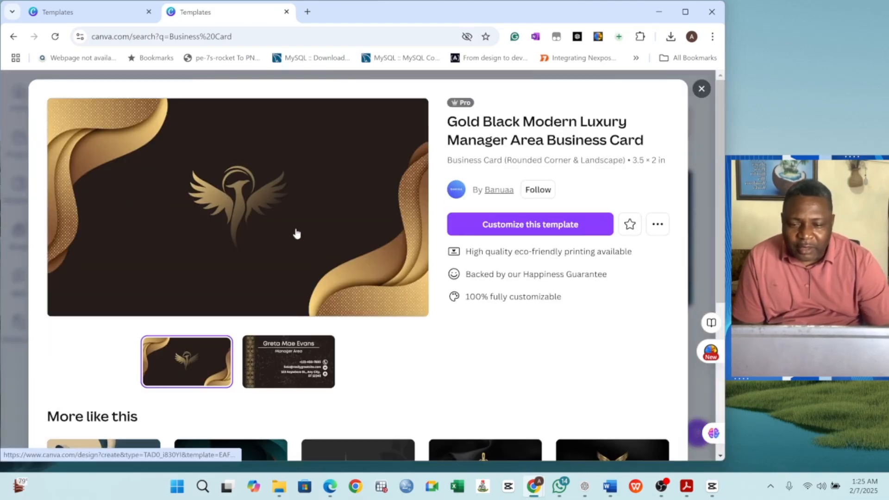
scroll(319, 280, "down", 5)
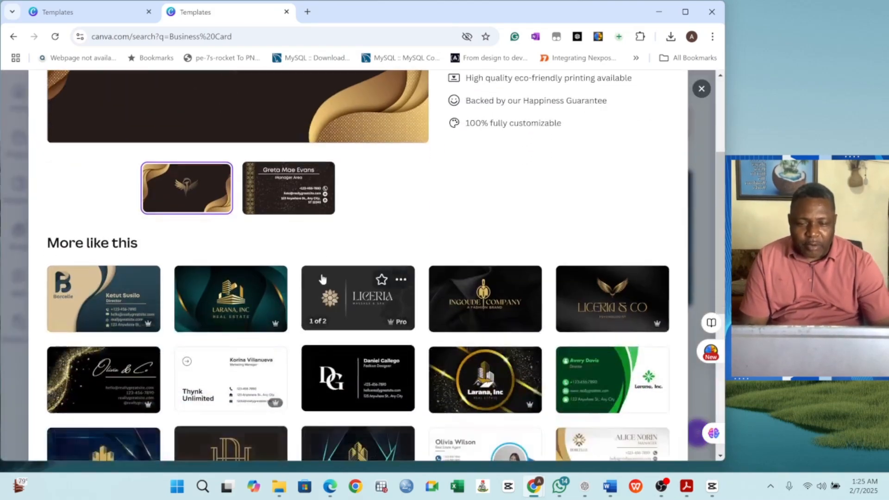
scroll(322, 273, "down", 1)
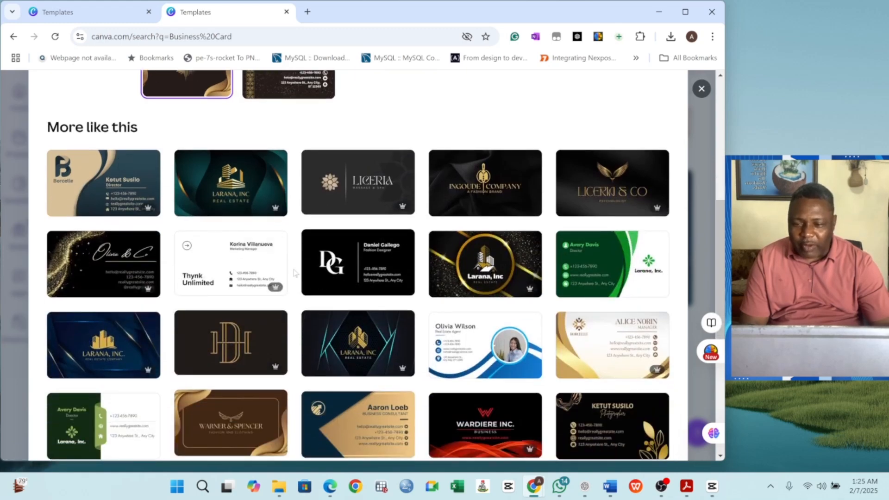
scroll(337, 272, "down", 1)
scroll(343, 270, "down", 3)
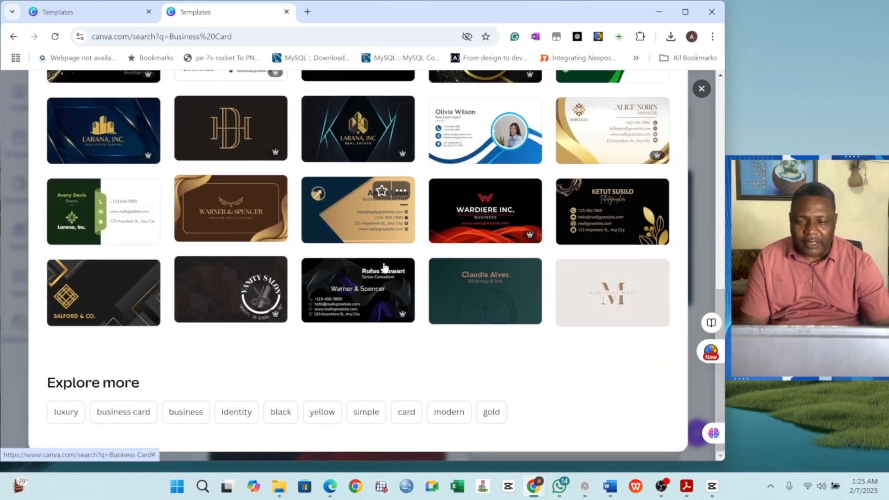
scroll(383, 262, "up", 5)
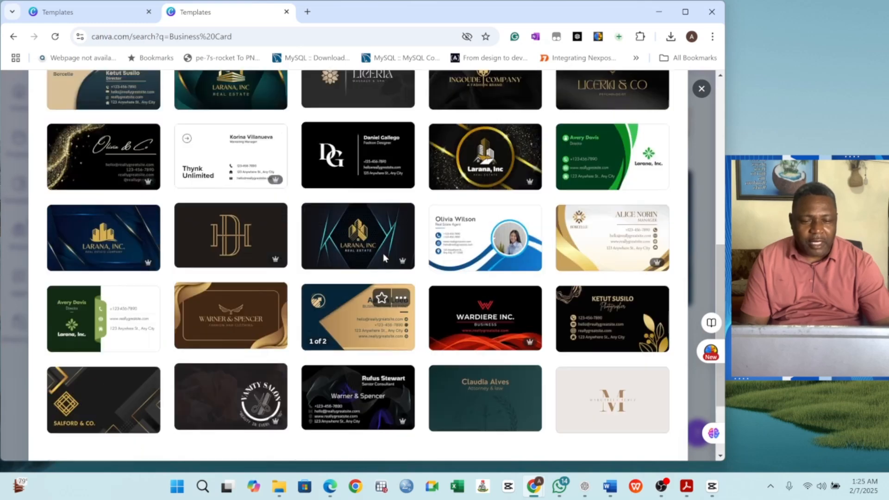
scroll(384, 255, "up", 1)
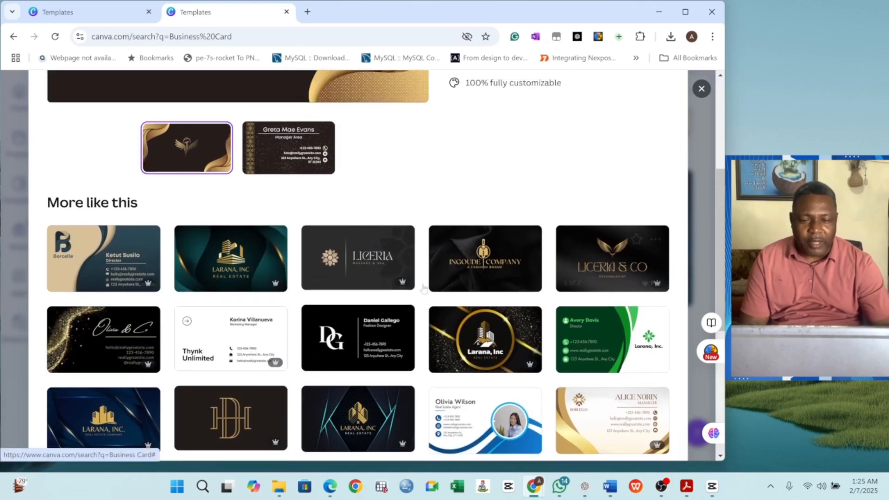
scroll(353, 266, "up", 3)
scroll(353, 266, "up", 2)
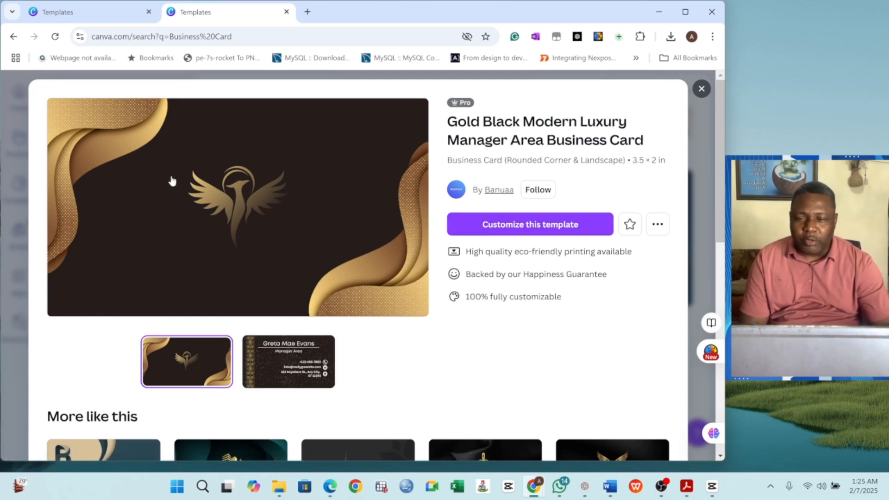
Step: Customize the gold-black luxury template in the editor and select the front's phoenix logo
left_click(536, 228)
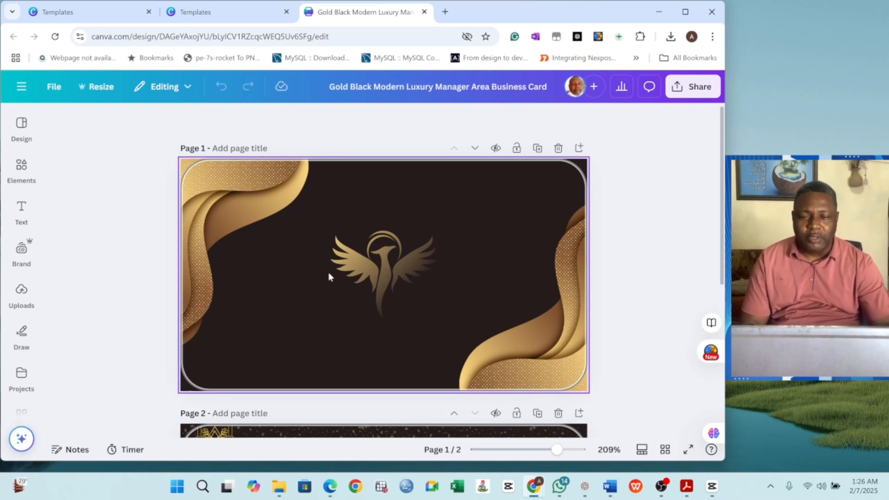
left_click(395, 276)
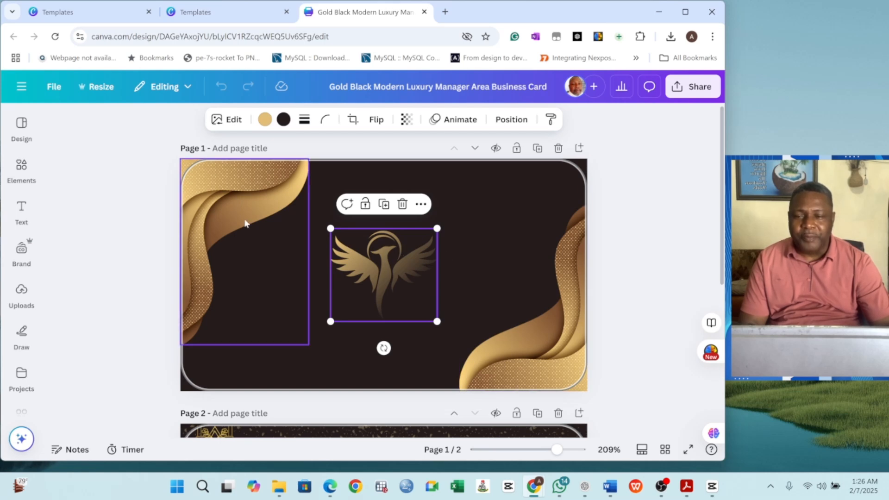
Step: Add the teal S logo image from Uploads to the card front
left_click(21, 250)
left_click(25, 297)
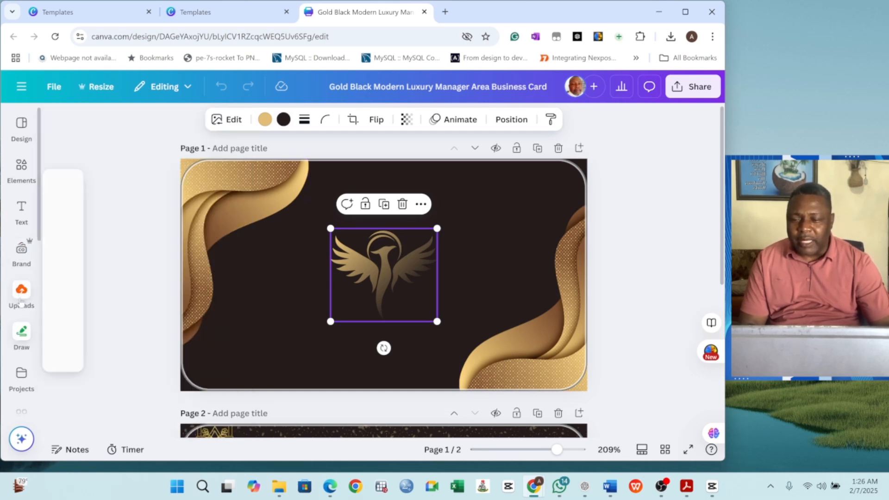
scroll(181, 286, "down", 10)
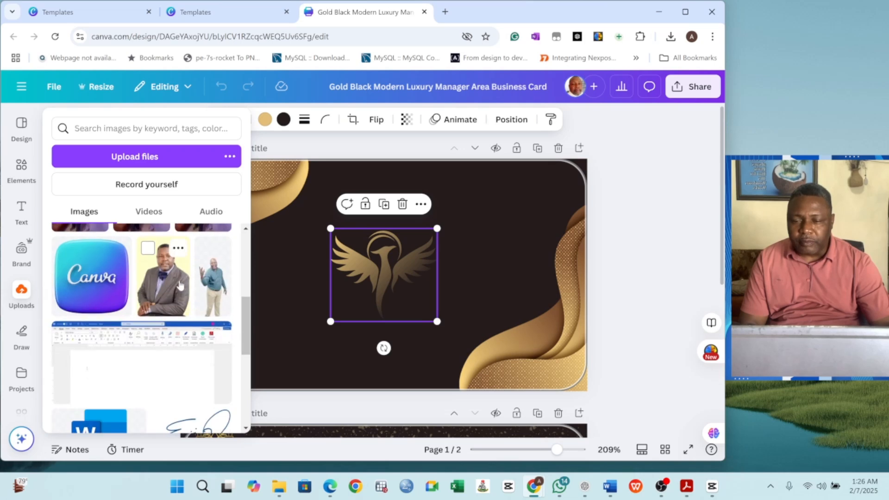
scroll(174, 280, "down", 5)
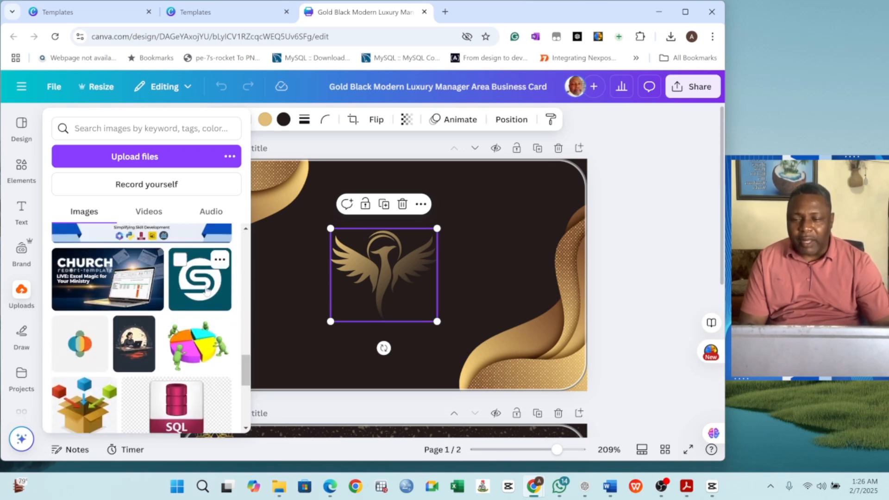
left_click(205, 291)
Step: Delete the phoenix logo and resize the S logo to 0.8 × 0.8, toward the upper right
left_click_drag(429, 284, 512, 278)
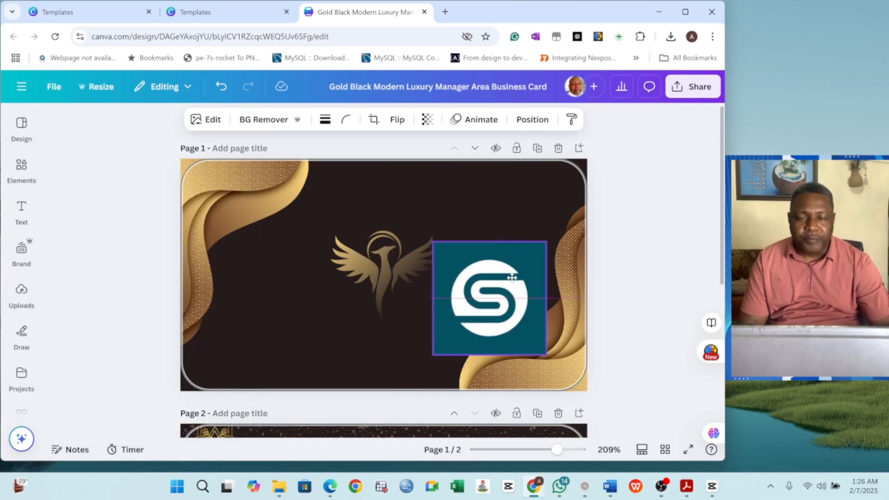
left_click(379, 263)
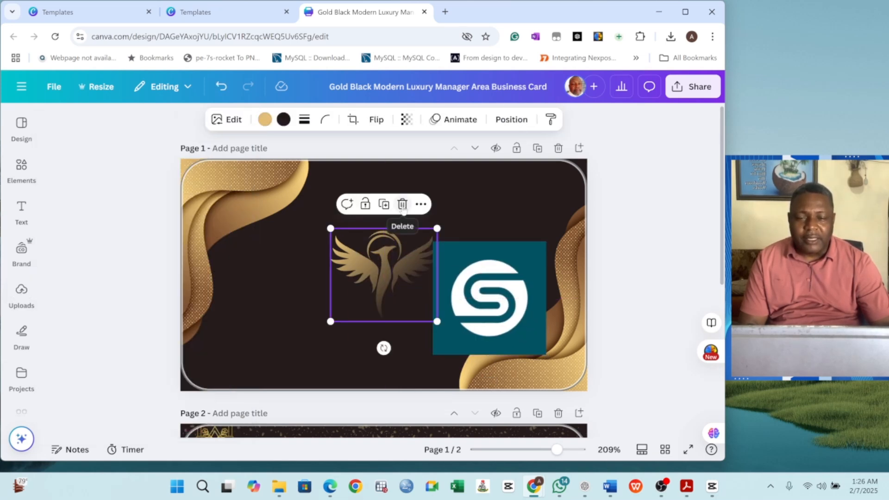
left_click(402, 205)
left_click_drag(514, 310, 411, 288)
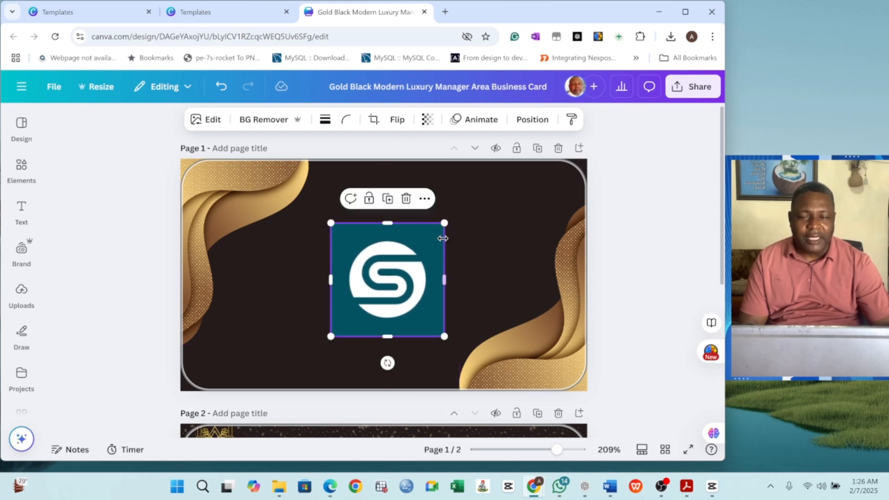
left_click_drag(445, 224, 426, 241)
left_click_drag(406, 283, 498, 242)
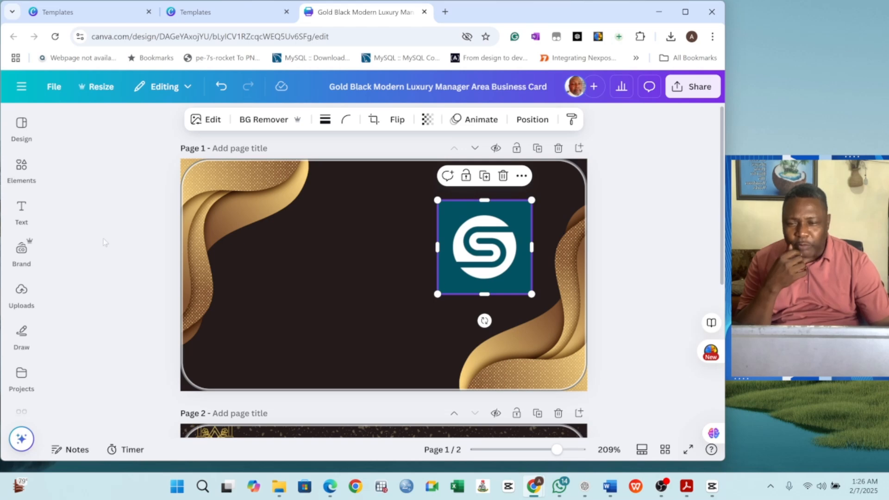
Step: Place the S logo inside a circle frame from Elements
left_click(21, 168)
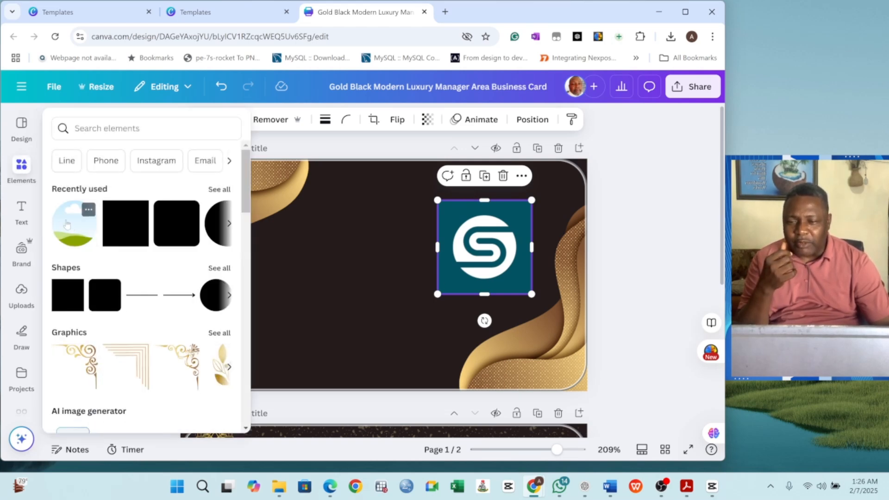
left_click(69, 228)
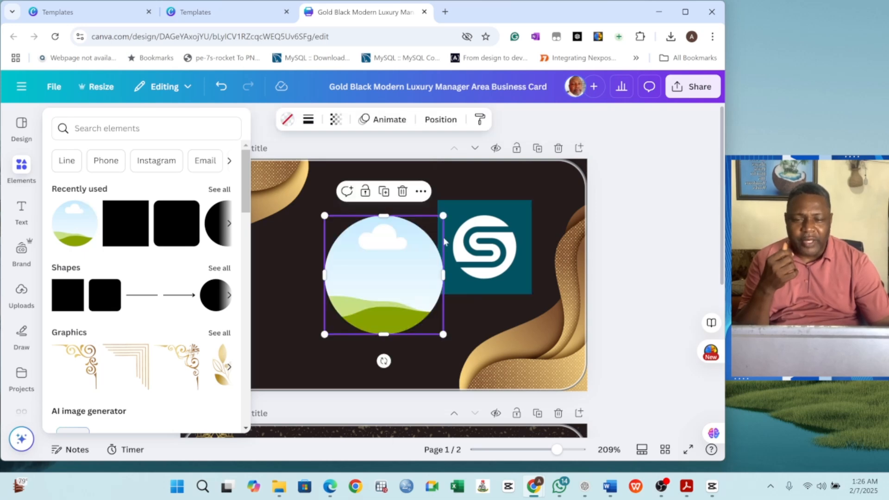
left_click(254, 271)
left_click_drag(505, 243, 420, 250)
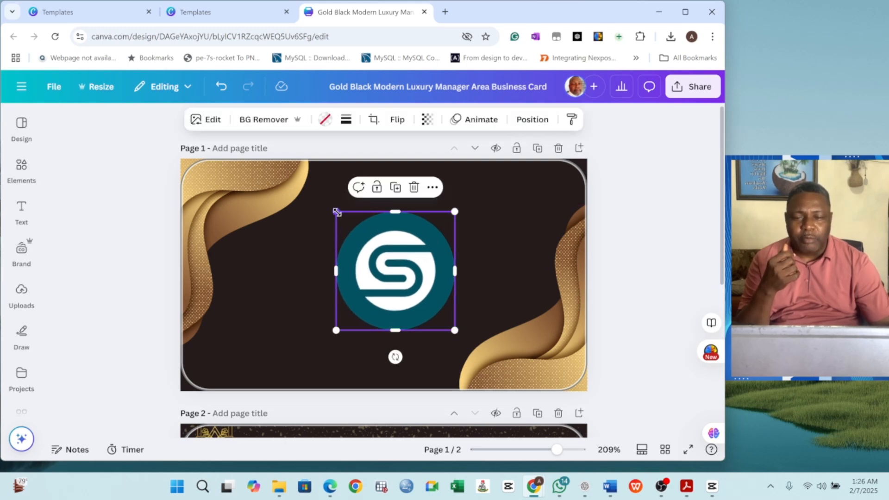
Step: Shrink the circular logo slightly and centre it between the gold waves
left_click_drag(339, 218, 354, 229)
left_click_drag(414, 285, 393, 280)
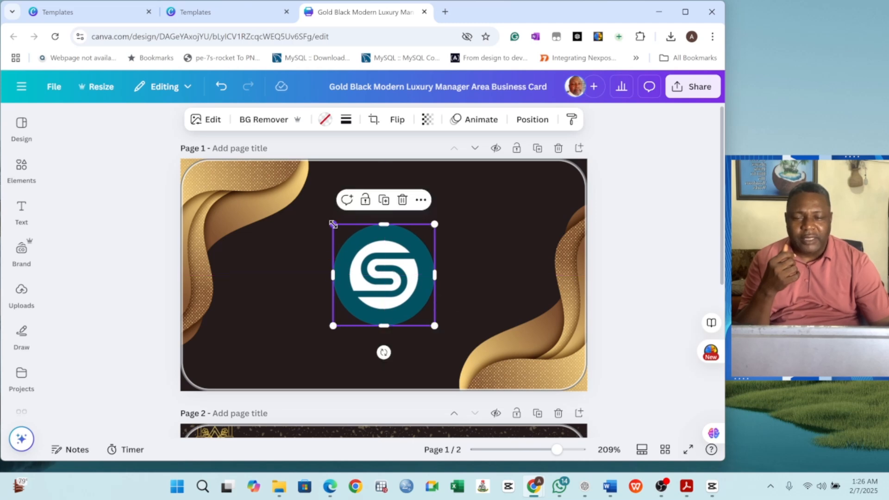
left_click_drag(333, 224, 335, 226)
left_click_drag(384, 272, 383, 272)
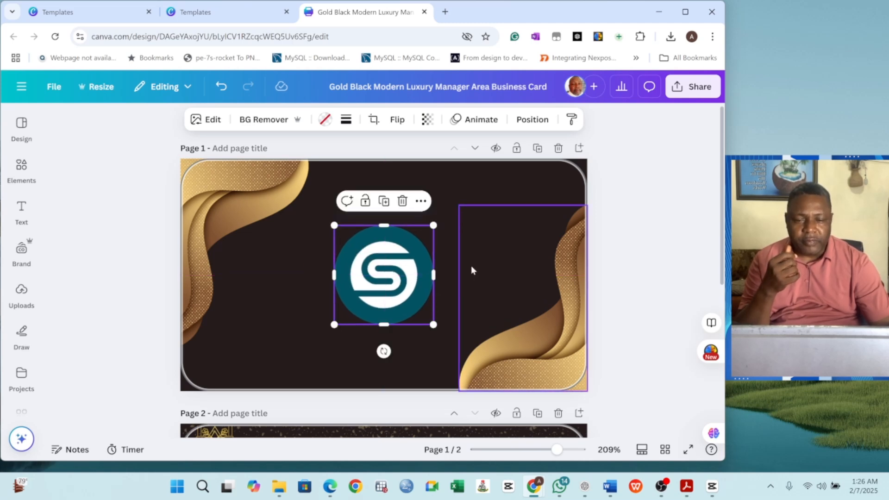
left_click(638, 238)
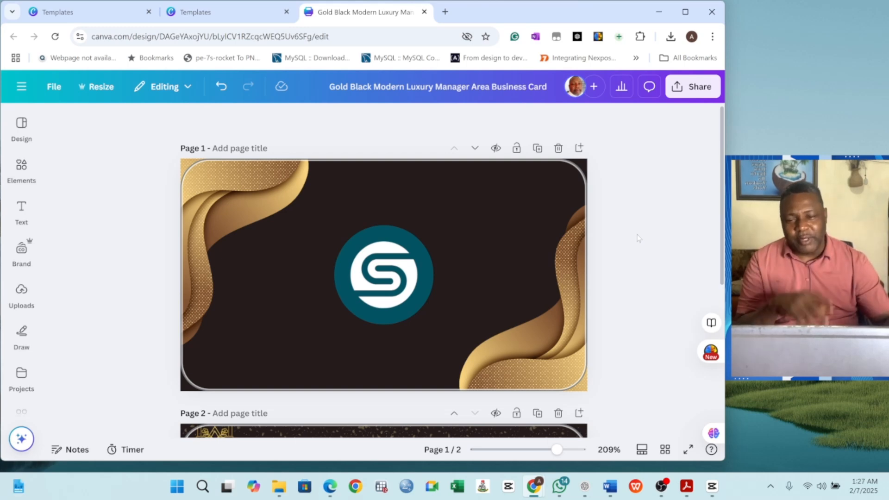
Step: Replace the back card's placeholder name with the owner's full name
scroll(452, 286, "down", 5)
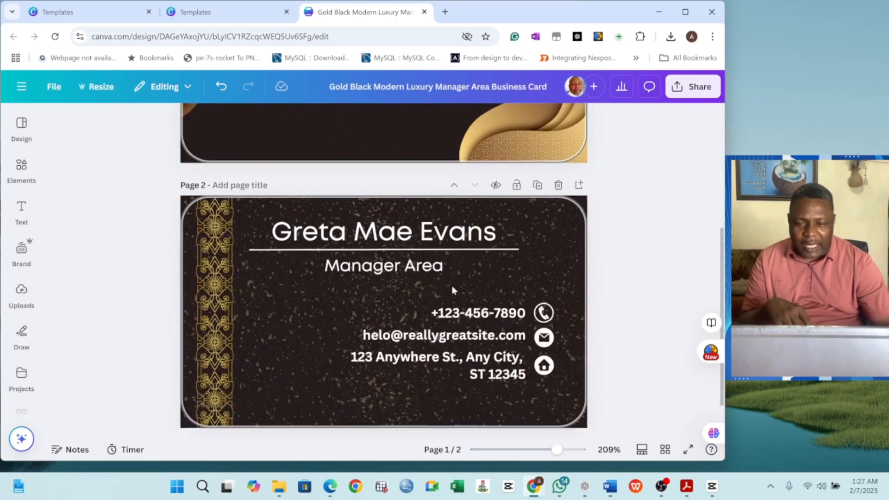
left_click(399, 236)
left_click(399, 235)
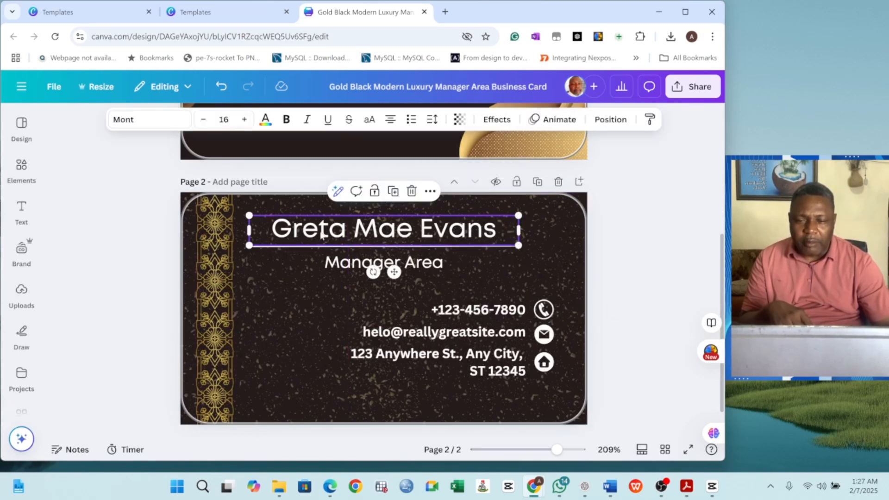
double_click(399, 236)
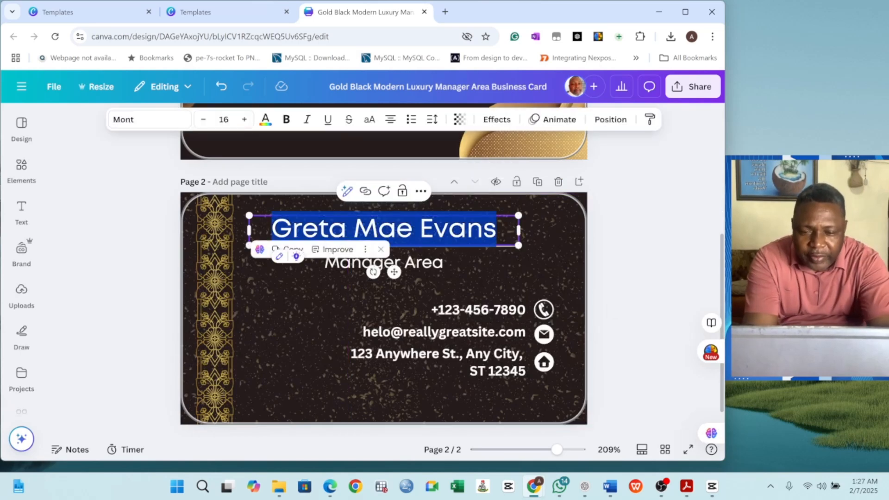
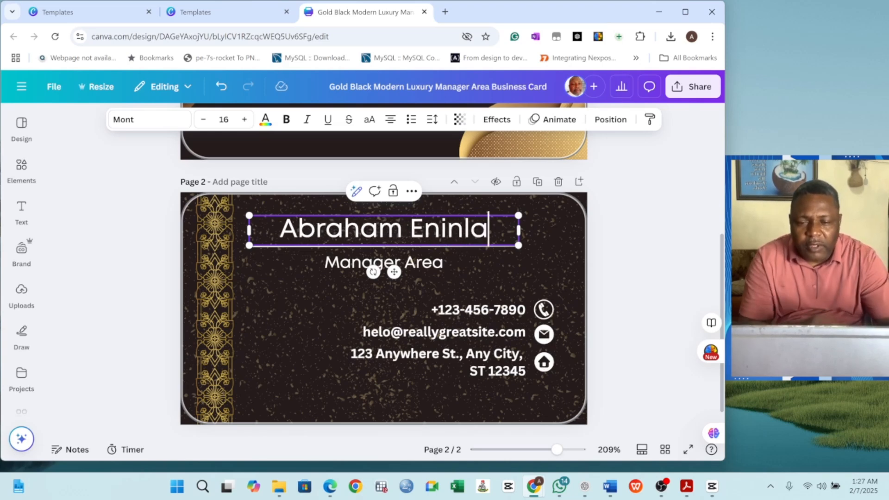
Step: Change the Manager Area title line to 'Creator Simpli SkillSync Lab'
left_click(326, 265)
left_click(326, 265)
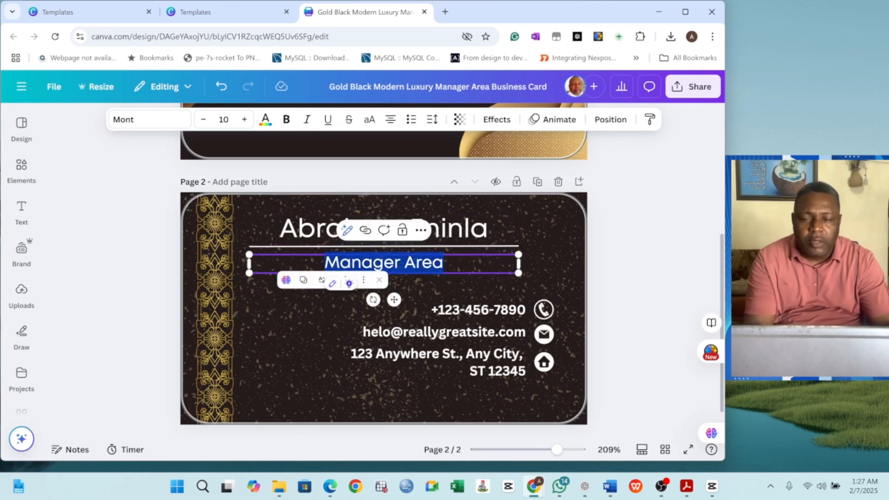
type("CEO ")
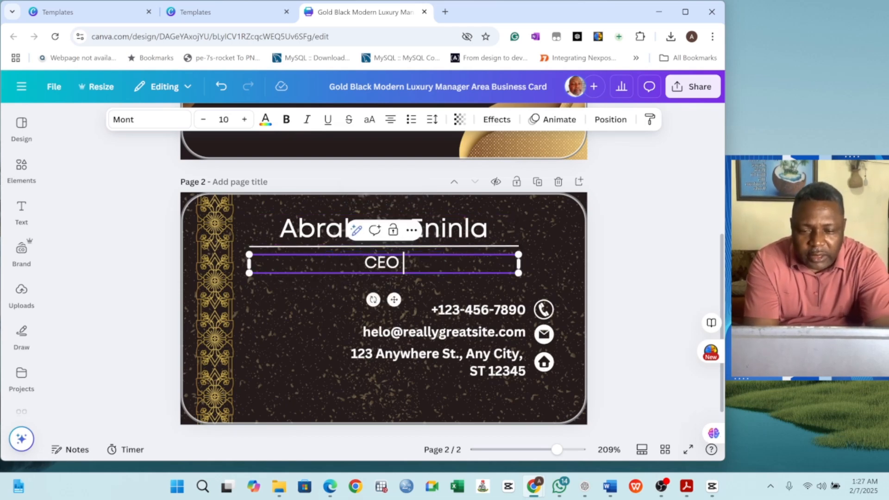
type("Lead")
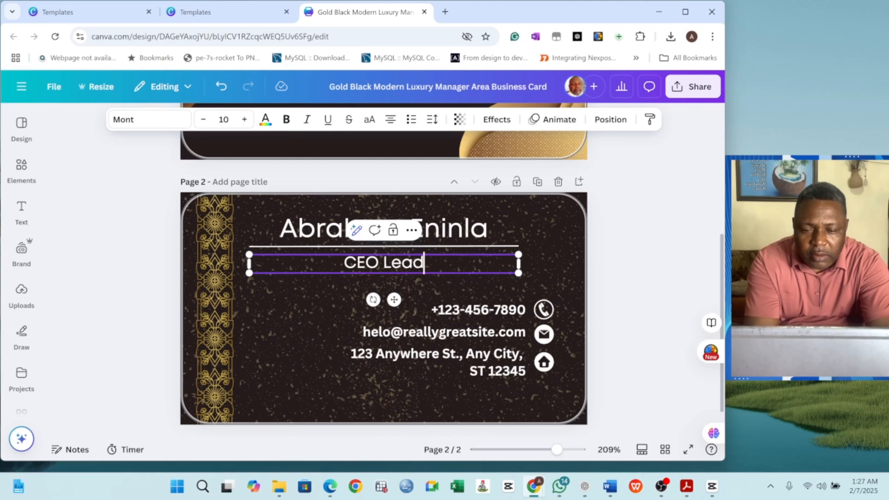
type(" Vision Co")
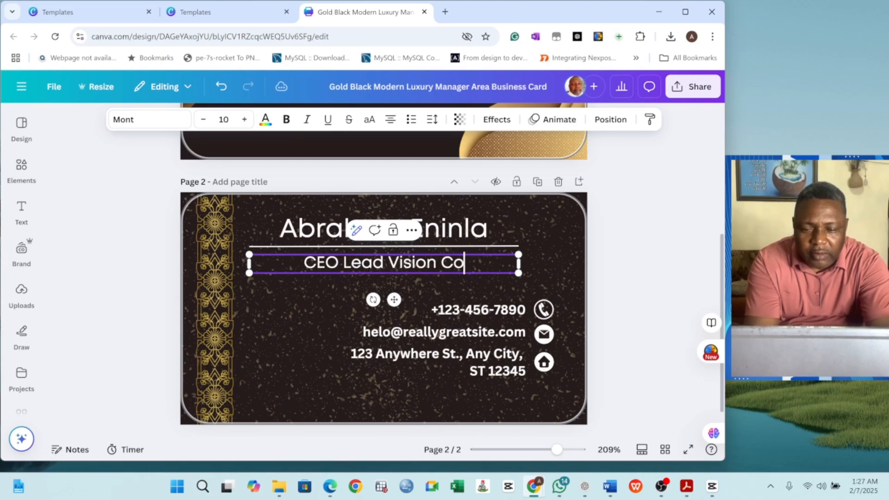
type("ncepts")
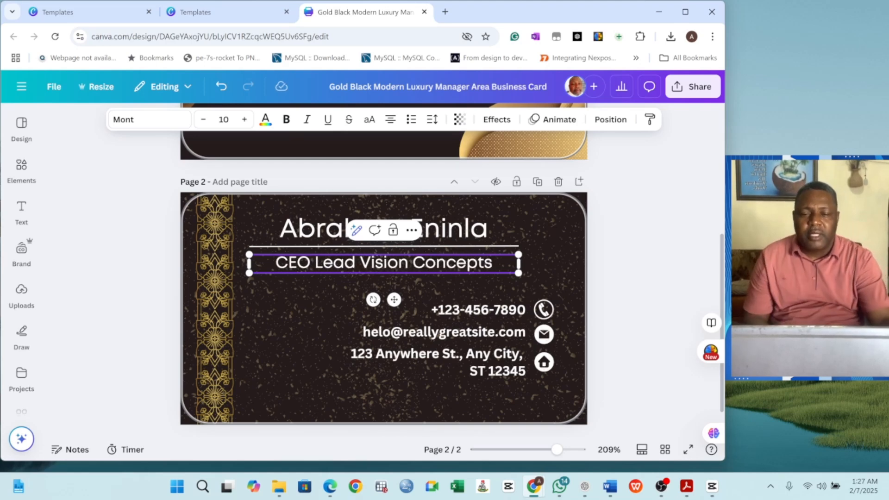
key("BackSpace")
key("BackSpace")
key("BackSpace")
key("BackSpace")
key("BackSpace")
key("BackSpace")
key("BackSpace")
key("BackSpace")
key("BackSpace")
key("BackSpace")
key("BackSpace")
key("BackSpace")
key("BackSpace")
key("BackSpace")
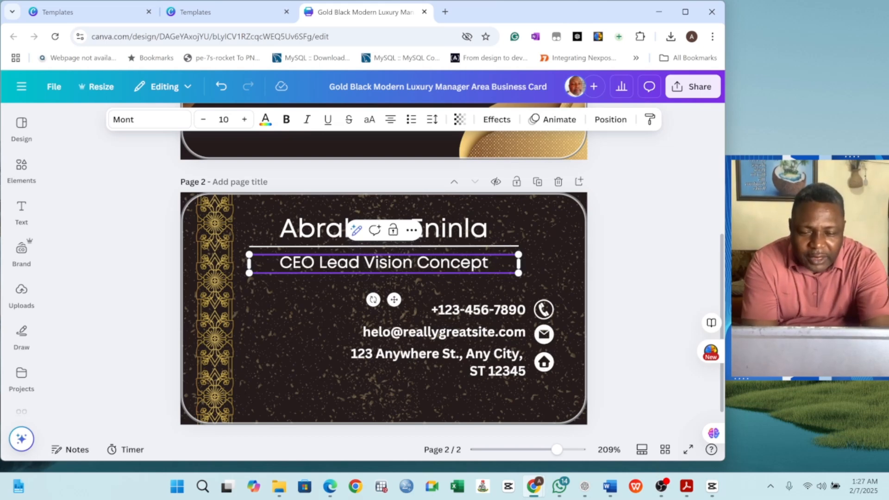
key("BackSpace")
key("BackSpace")
key("BackSpace")
key("BackSpace")
key("BackSpace")
key("BackSpace")
key("BackSpace")
key("BackSpace")
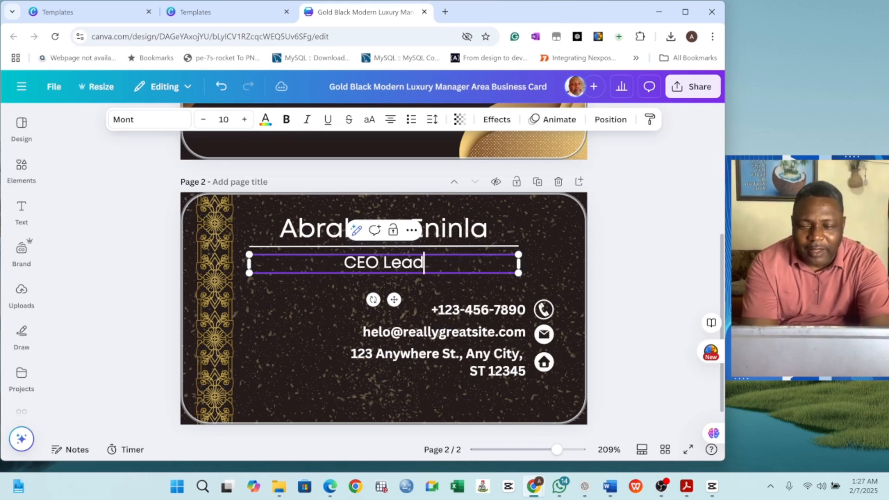
key("BackSpace")
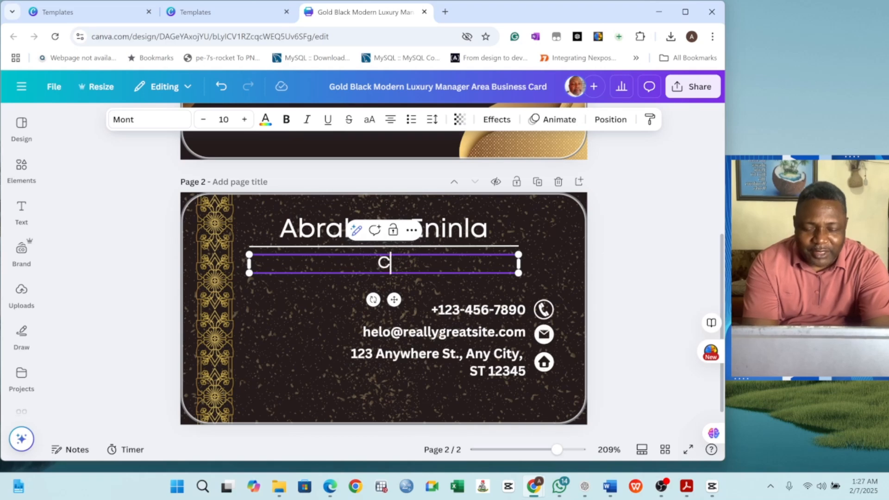
type("reator")
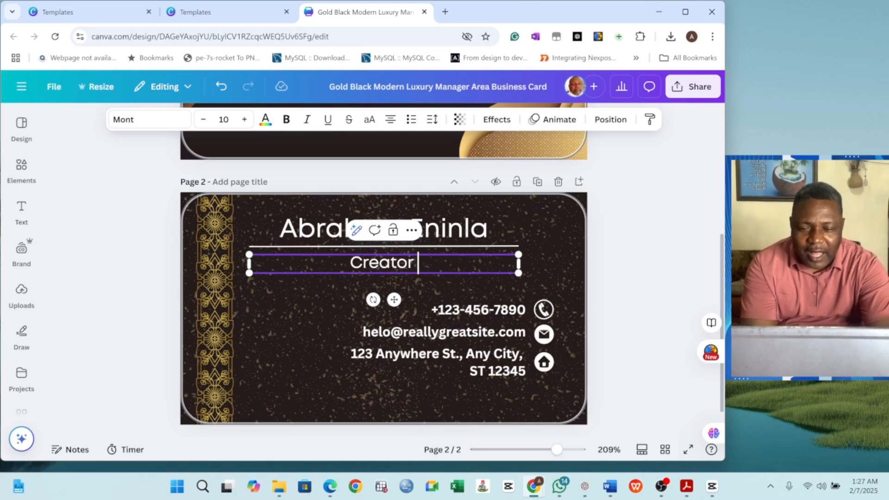
type(" Simpli")
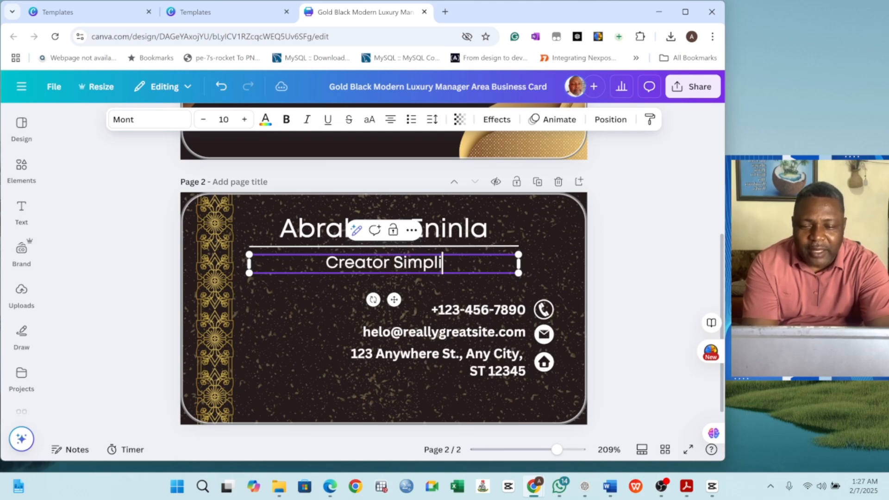
type("SkillSyn")
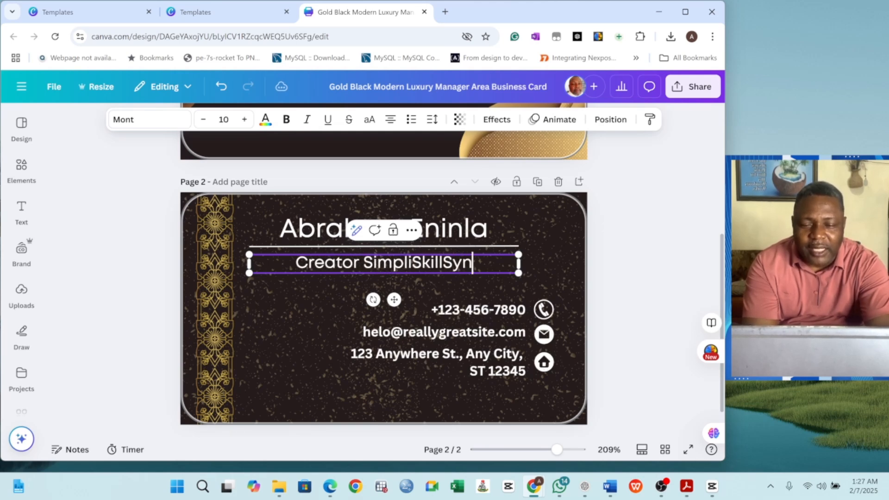
type("c Lab")
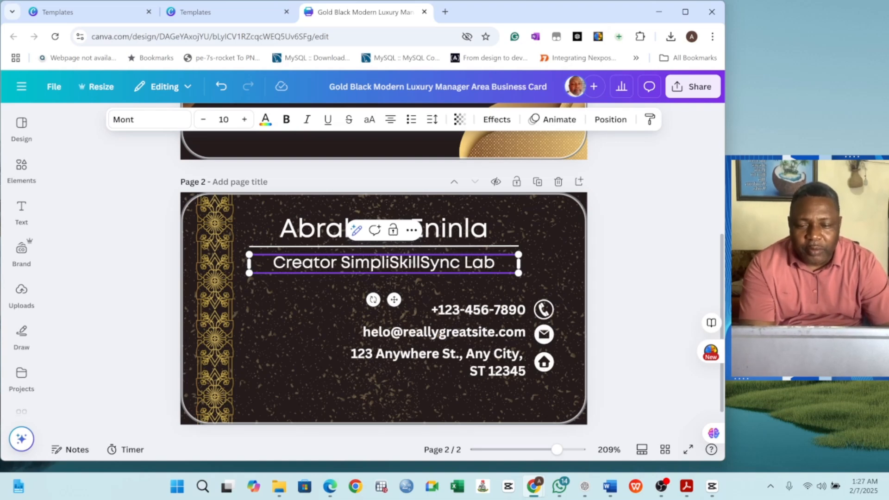
left_click(390, 263)
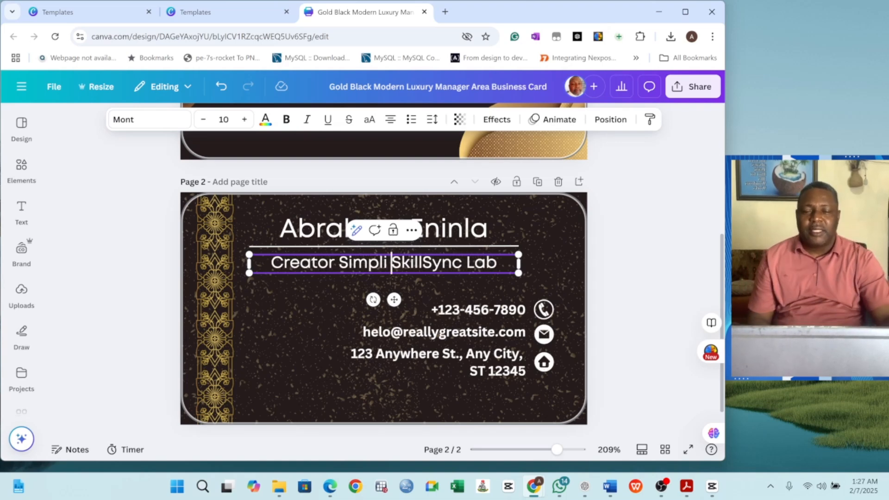
left_click(555, 248)
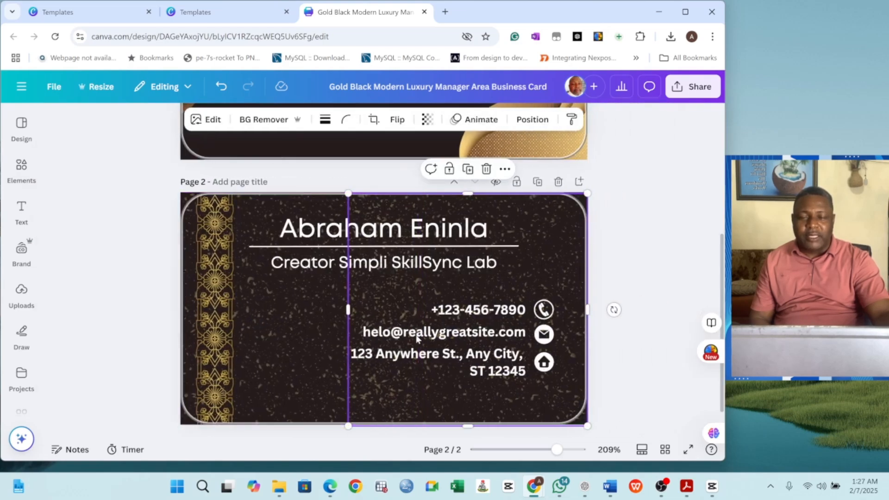
Step: Shift the right-half texture image rightward and check the email and phone text boxes
left_click(299, 331)
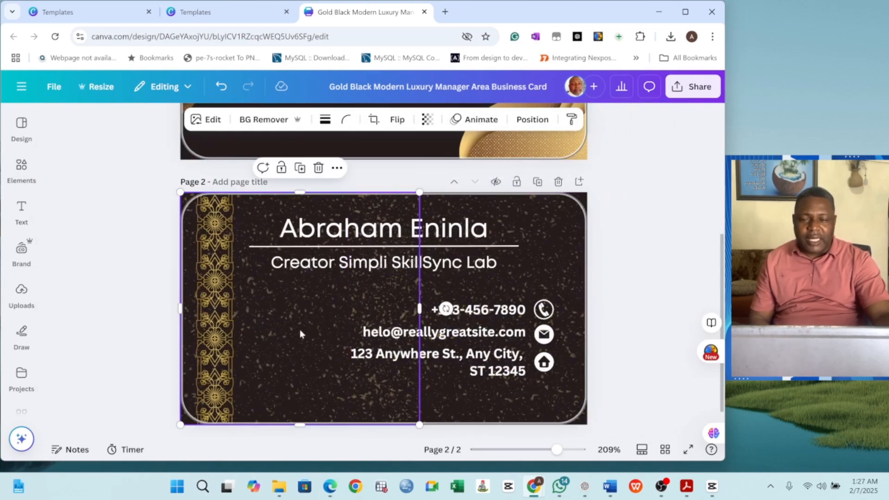
left_click(375, 284)
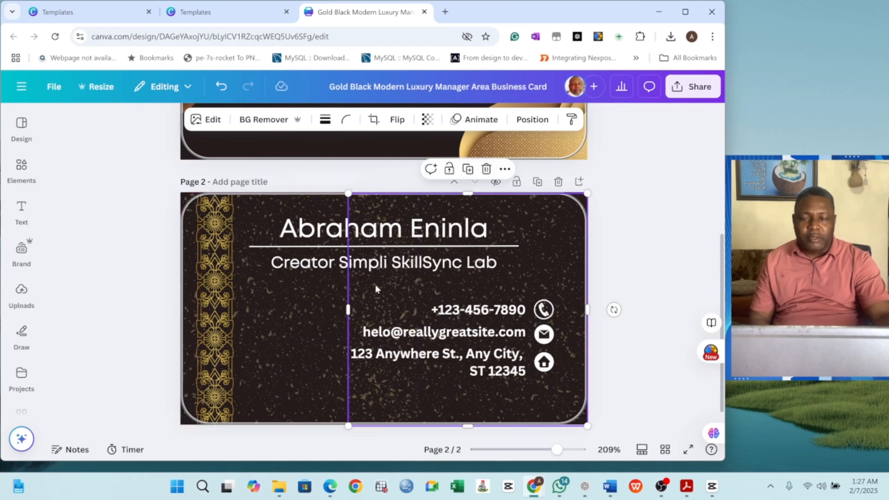
left_click_drag(375, 286, 591, 281)
left_click(486, 309)
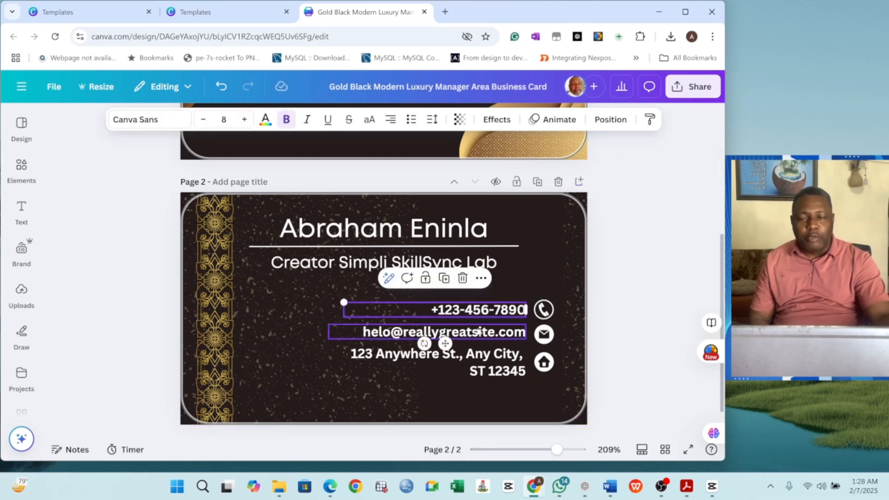
double_click(480, 332)
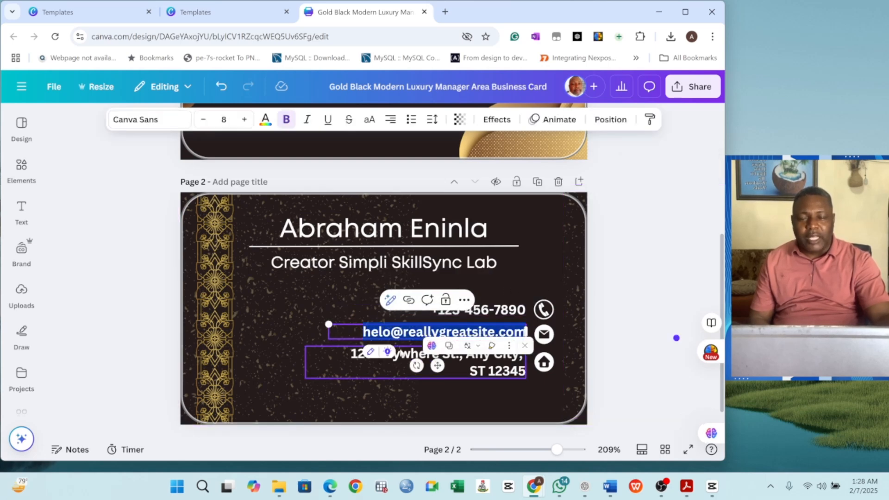
double_click(479, 309)
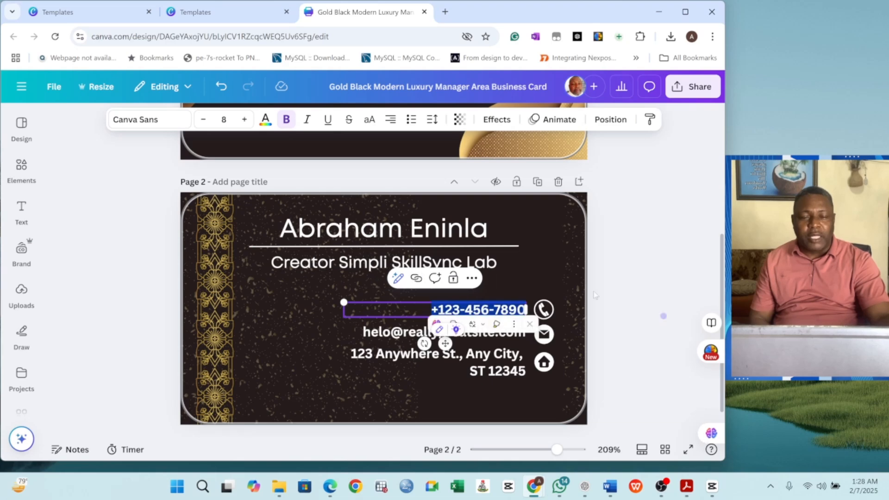
Step: Realign the speckled texture image to fit inside the card's right edge
left_click(570, 296)
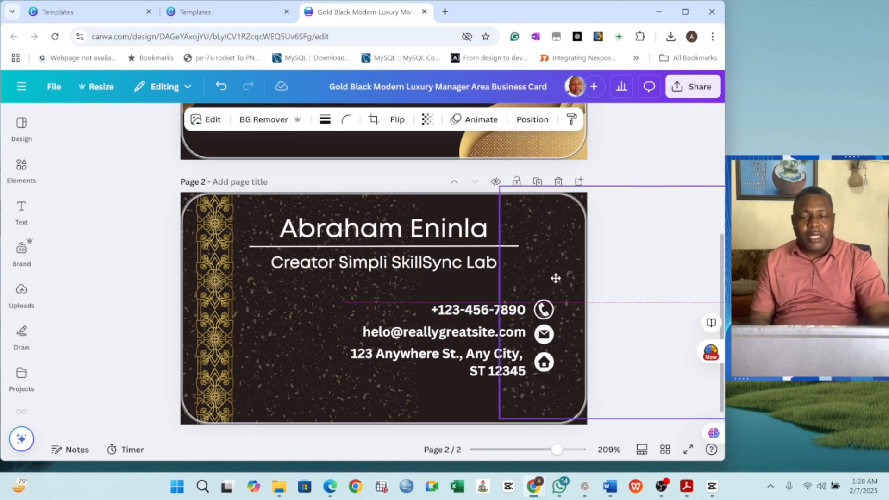
left_click_drag(555, 277, 448, 281)
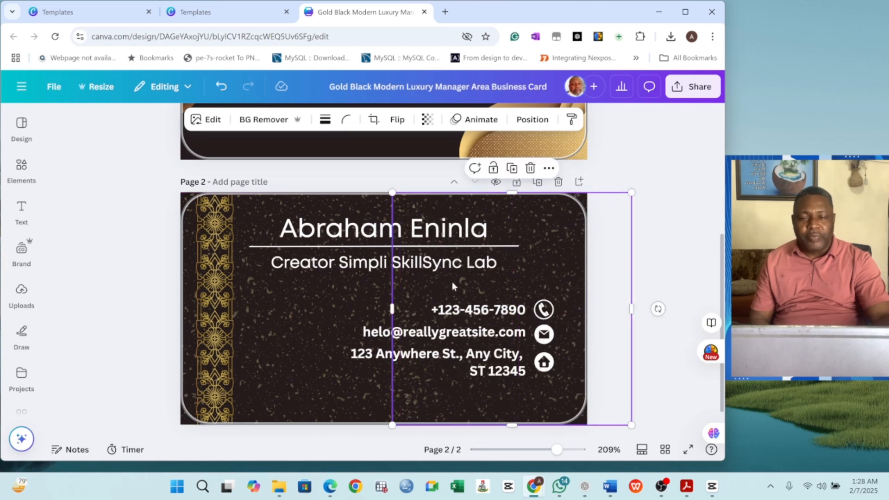
left_click(644, 219)
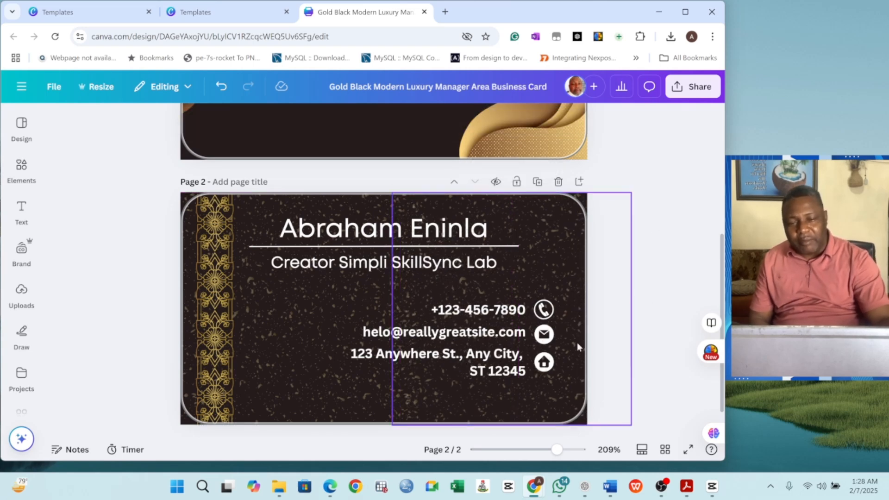
left_click_drag(564, 259, 515, 247)
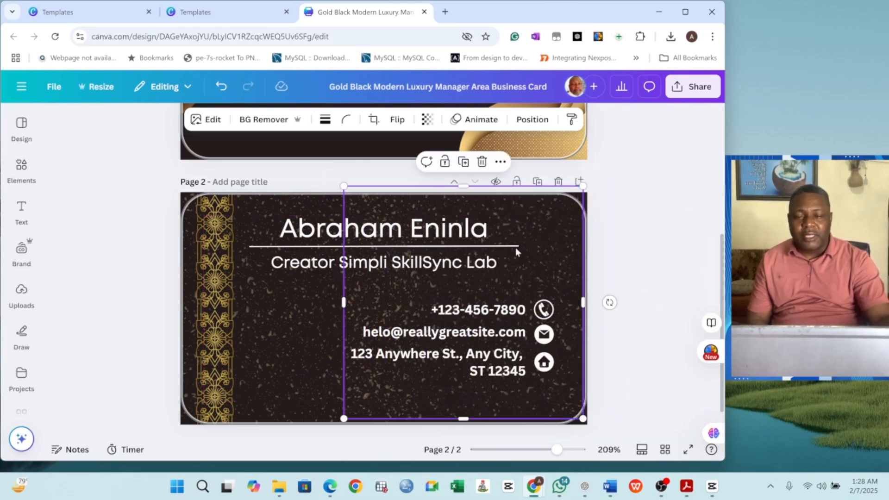
Step: Review the back card's elements and scroll back up to page 1
left_click(295, 295)
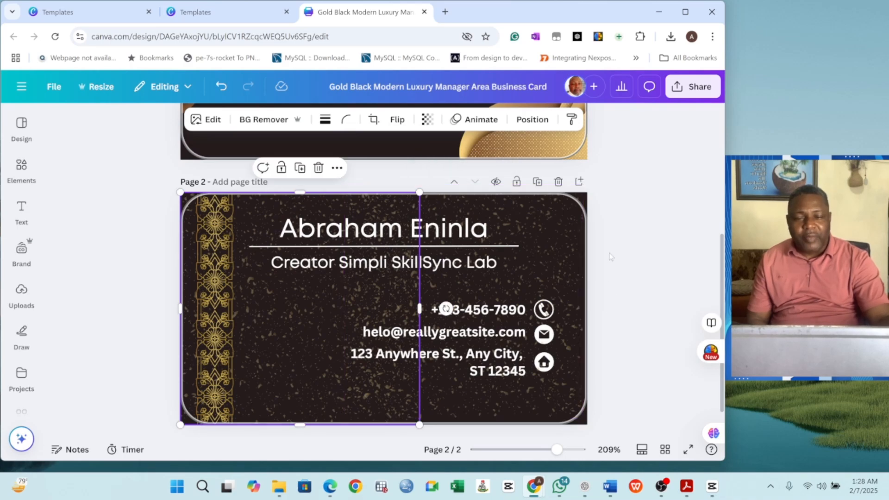
key("Escape")
scroll(373, 241, "down", 1)
scroll(373, 241, "up", 5)
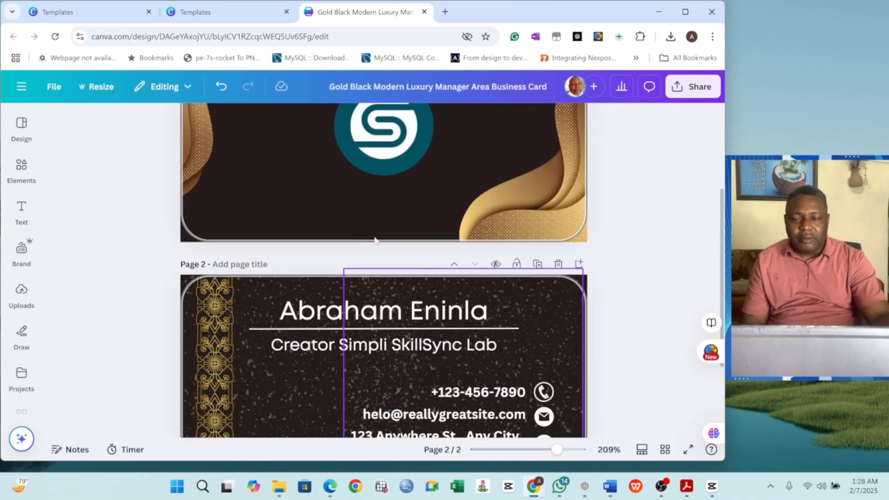
scroll(446, 237, "down", 5)
scroll(446, 236, "down", 1)
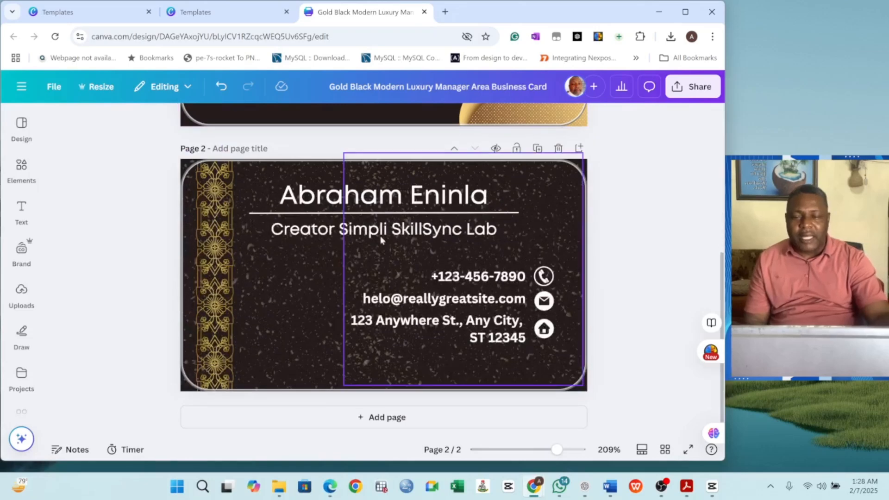
left_click(321, 231)
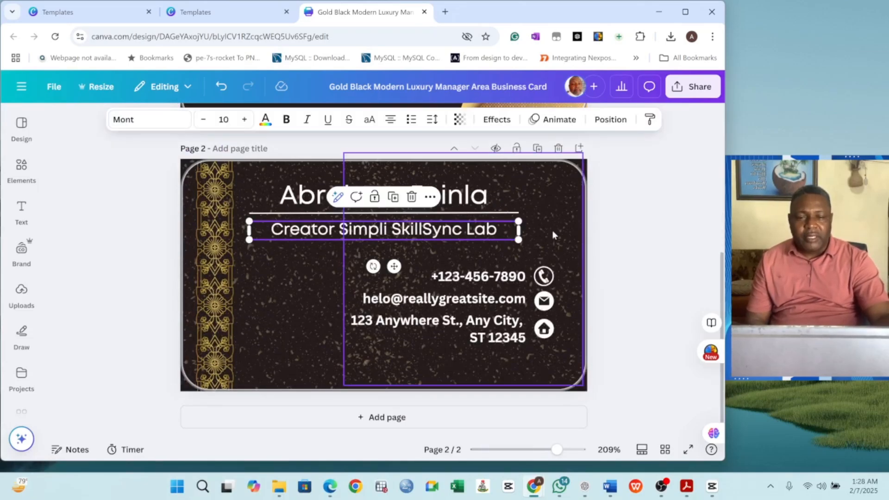
scroll(575, 238, "up", 5)
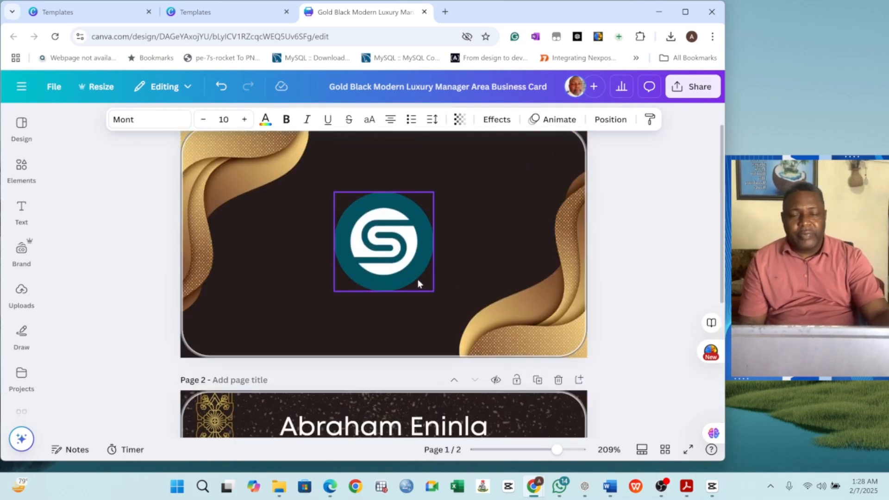
Step: Set the download to PNG at size 2.25 (2,363 × 1,350 px) covering both pages
left_click(682, 89)
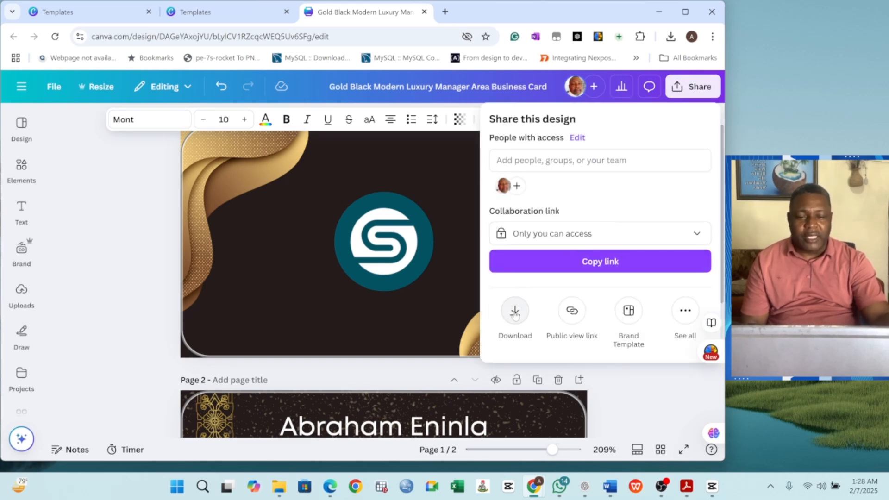
left_click(515, 310)
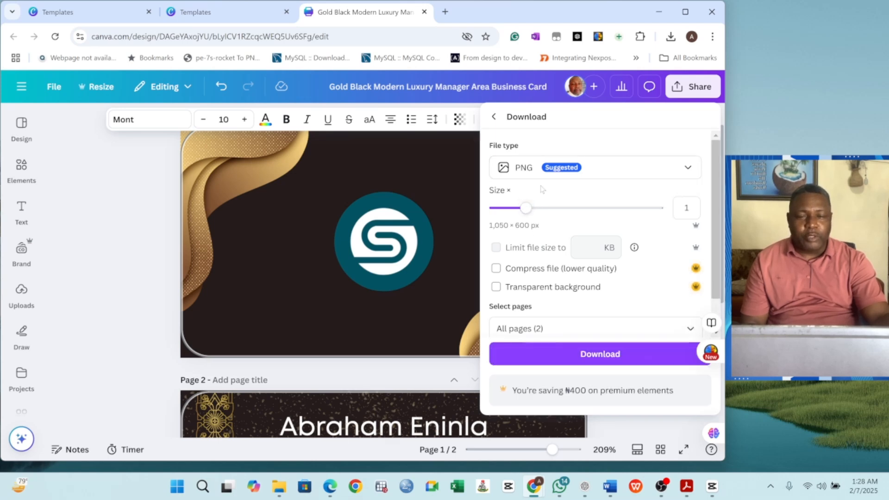
left_click(597, 174)
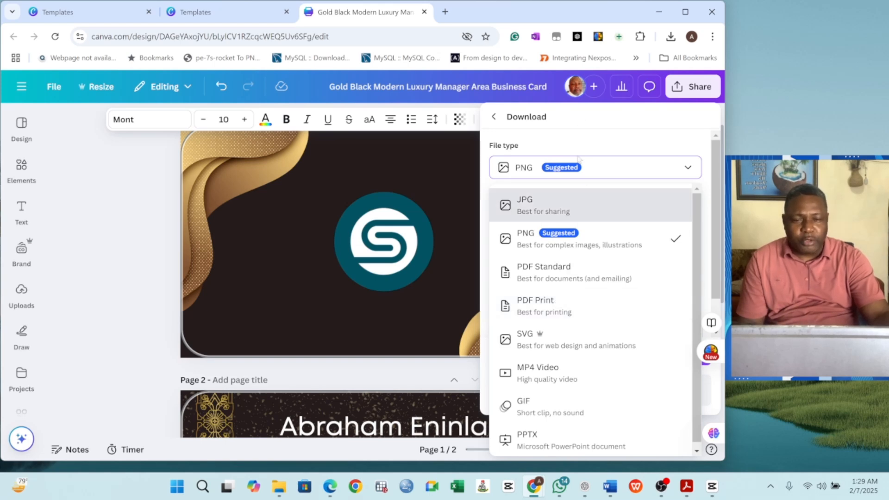
left_click(586, 173)
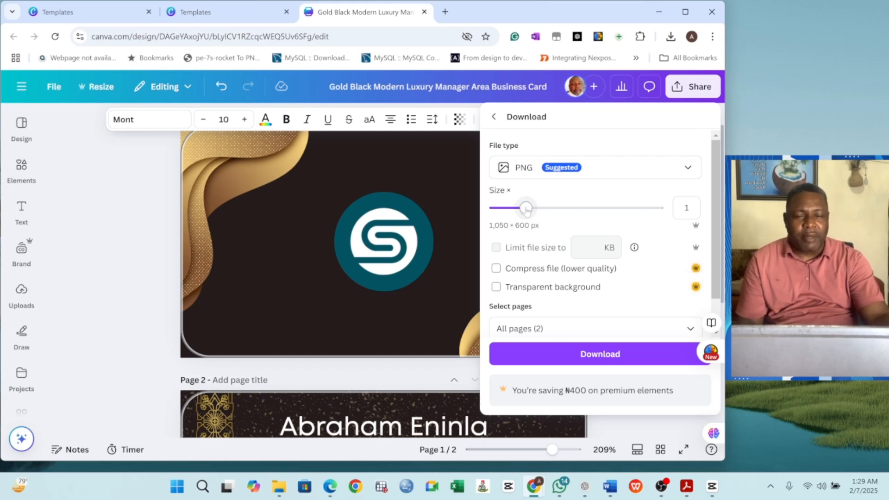
left_click_drag(527, 210, 596, 209)
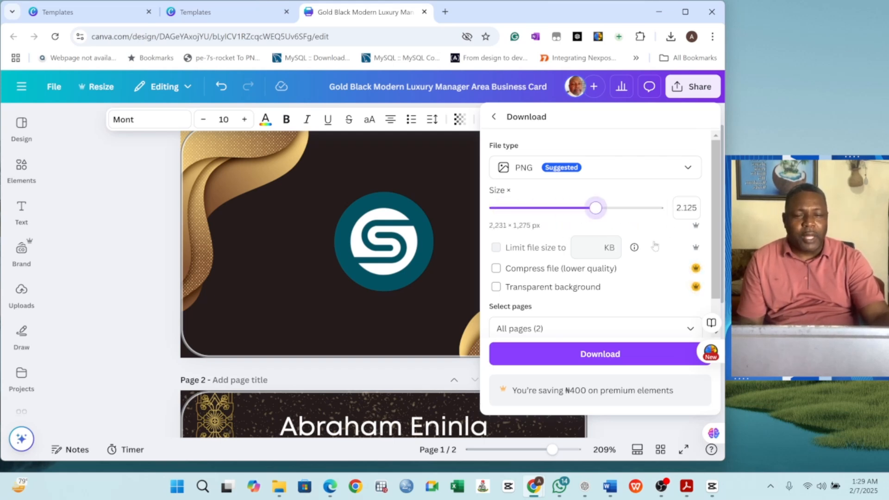
left_click_drag(655, 247, 607, 226)
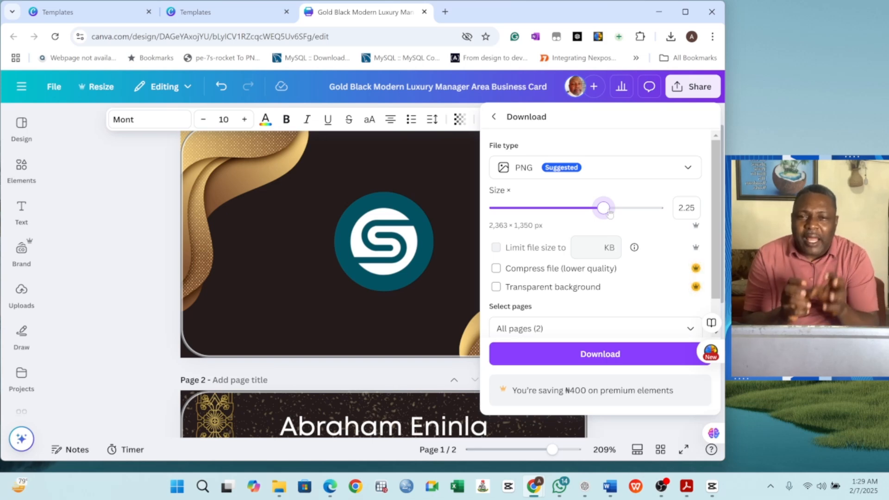
Step: Turn on Compress file and download the two-page card as PNG
left_click(582, 268)
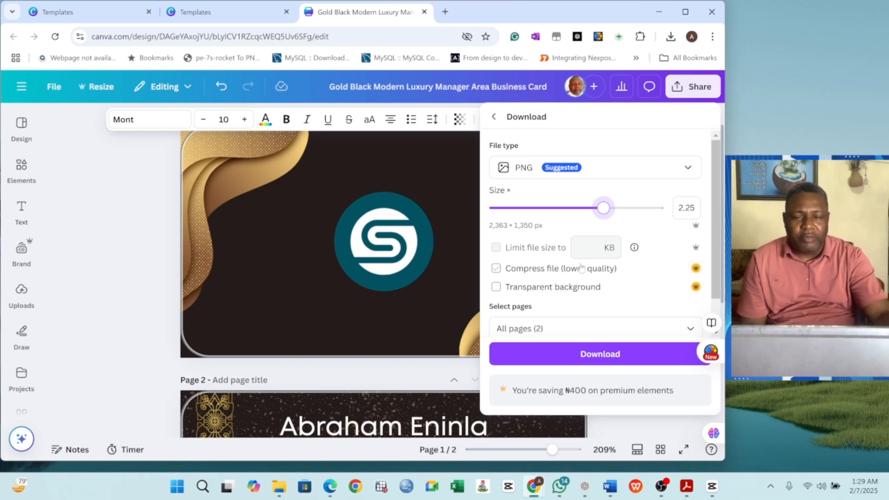
scroll(582, 267, "down", 1)
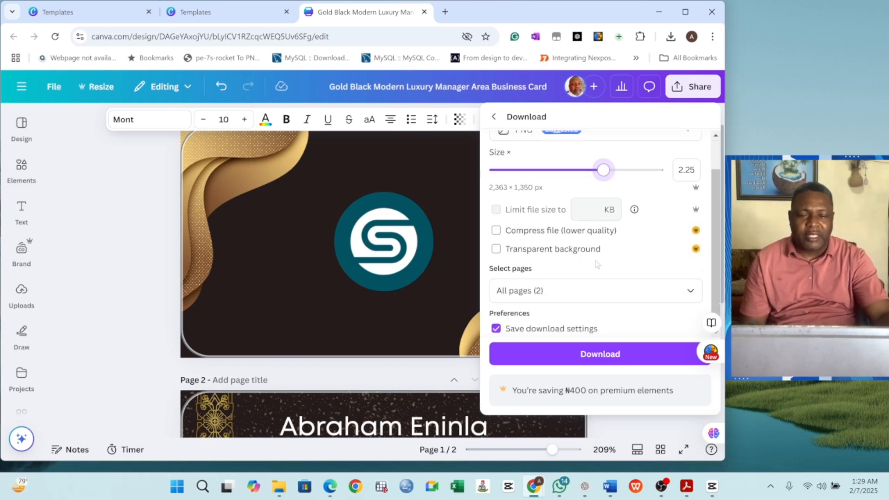
left_click(595, 361)
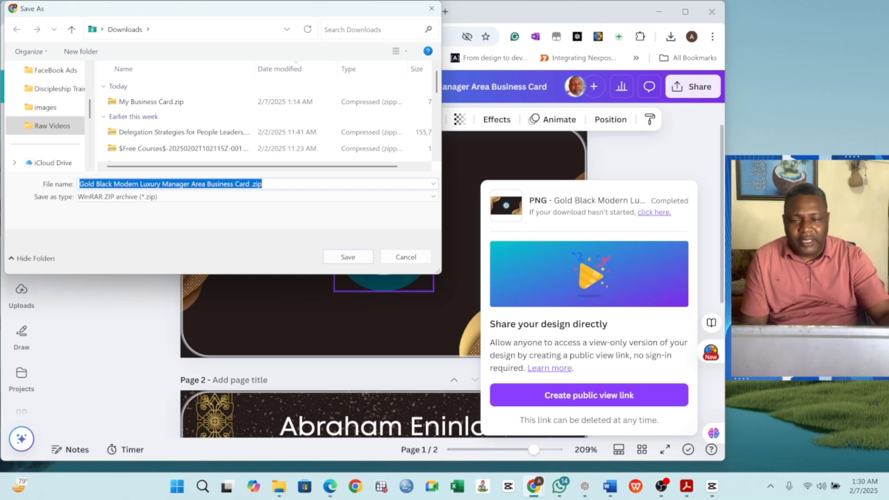
Step: Dismiss the Save As dialog and close the download confirmation panel
left_click(395, 257)
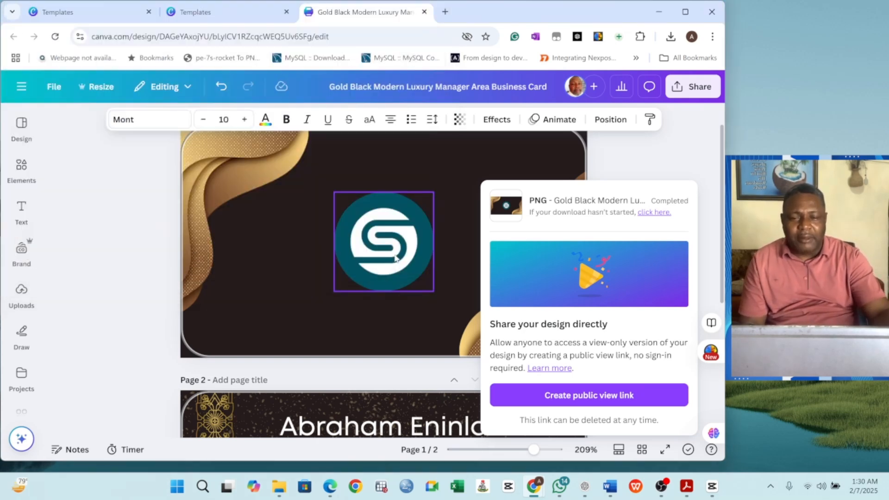
left_click(651, 167)
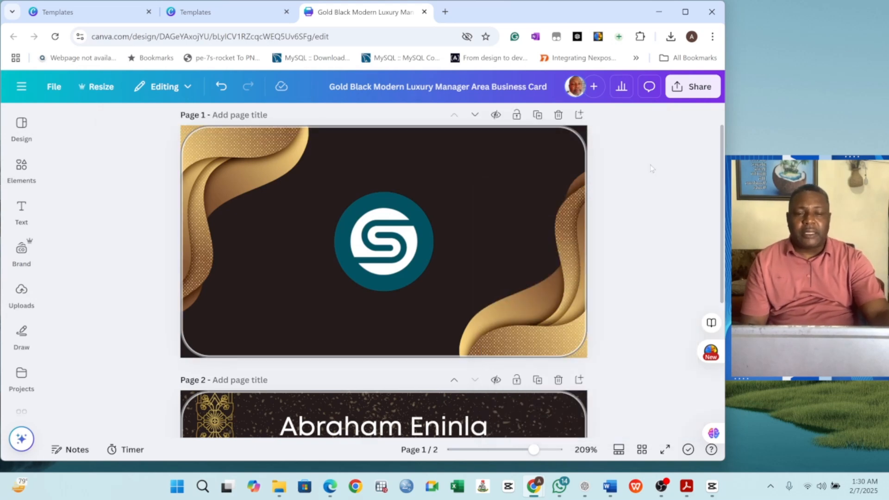